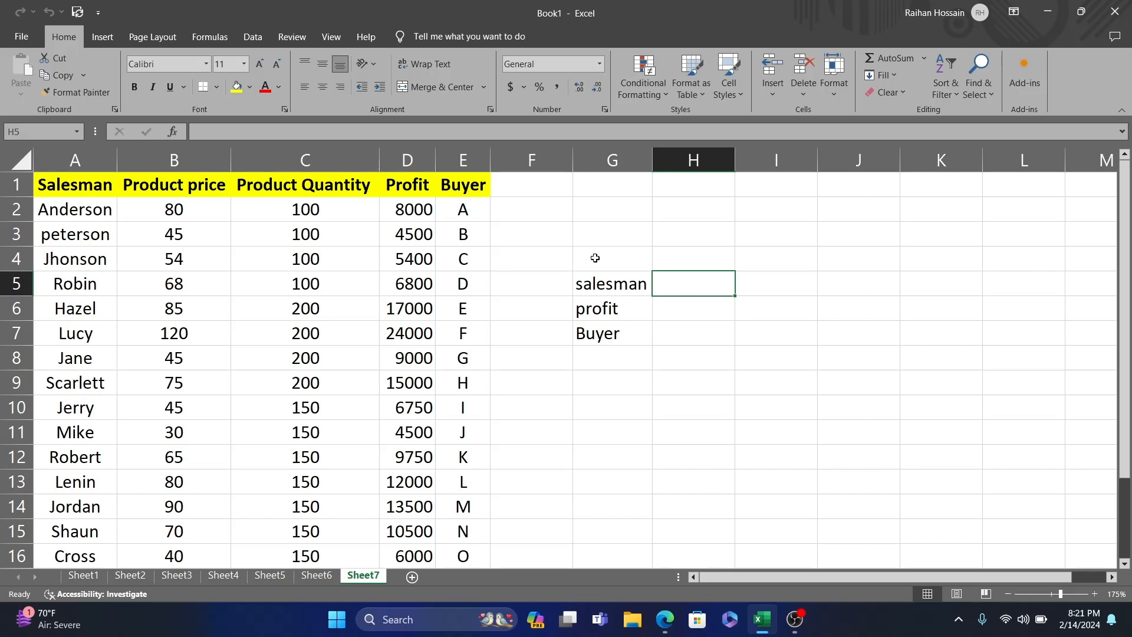
Step: Add a list data validation to cell H5 with source =$A$2:$A$16 and choose the third salesman from its dropdown
left_click(253, 37)
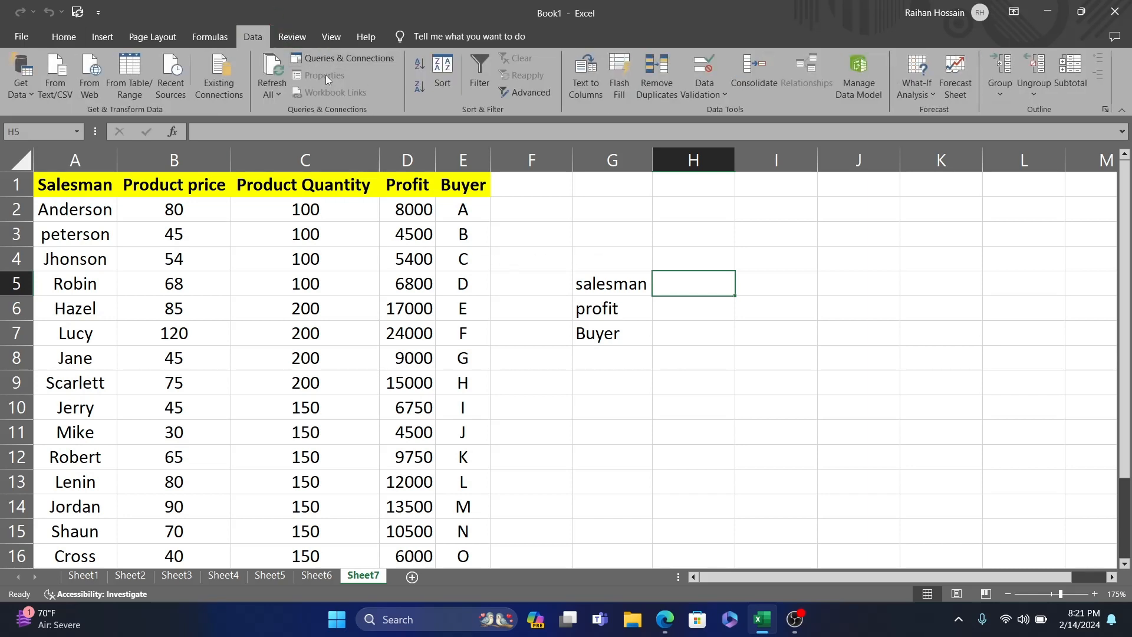
left_click(717, 95)
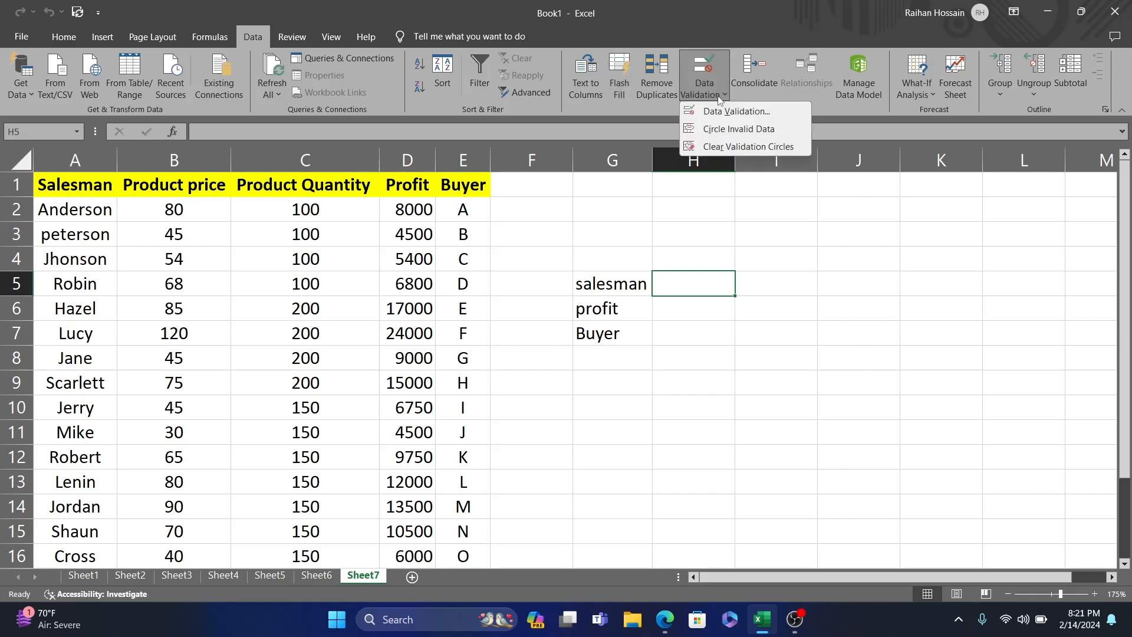
left_click(720, 105)
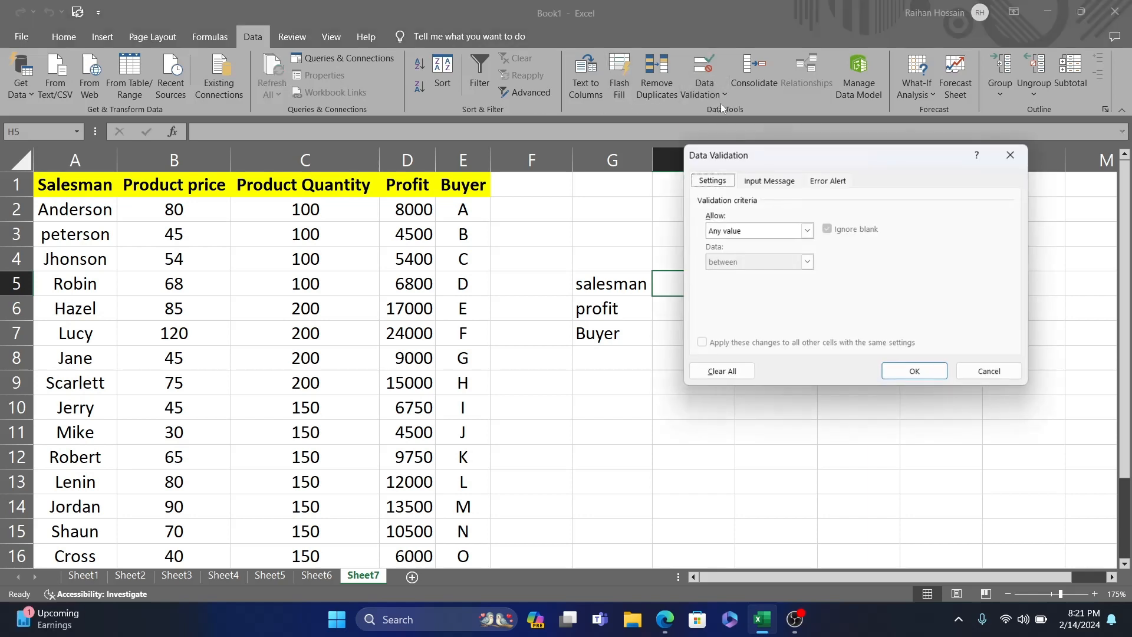
left_click(761, 229)
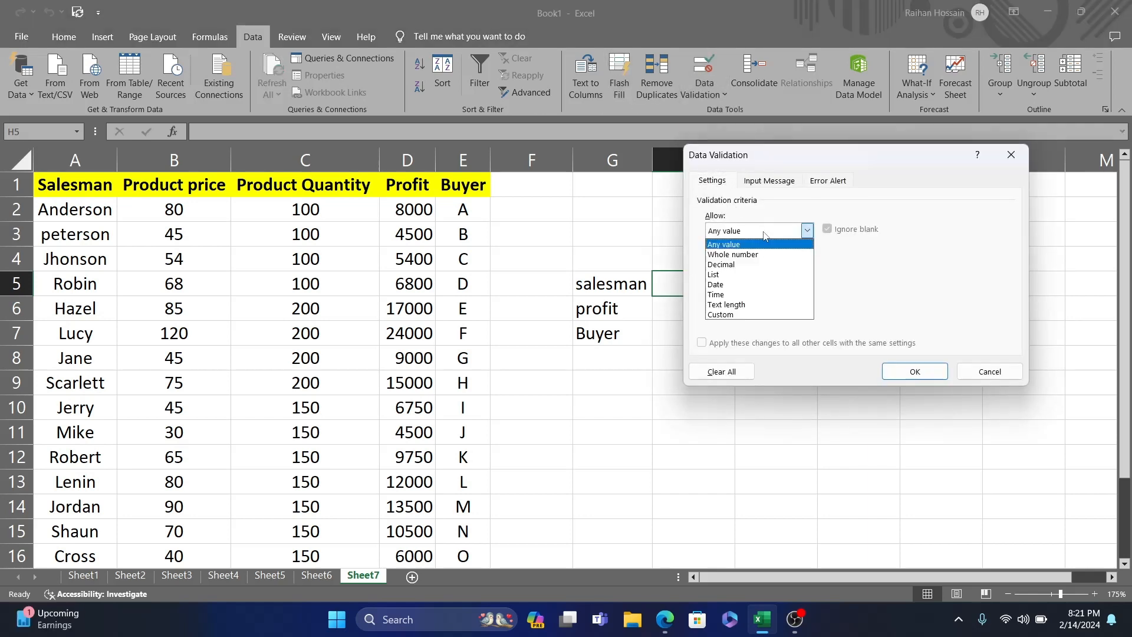
left_click(749, 275)
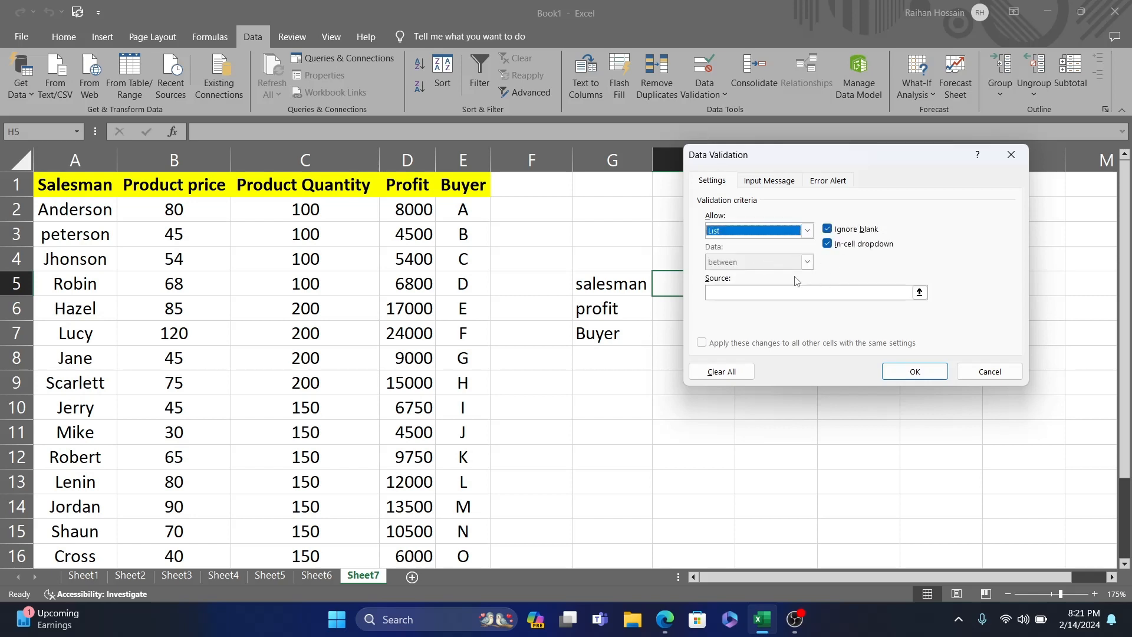
left_click(843, 291)
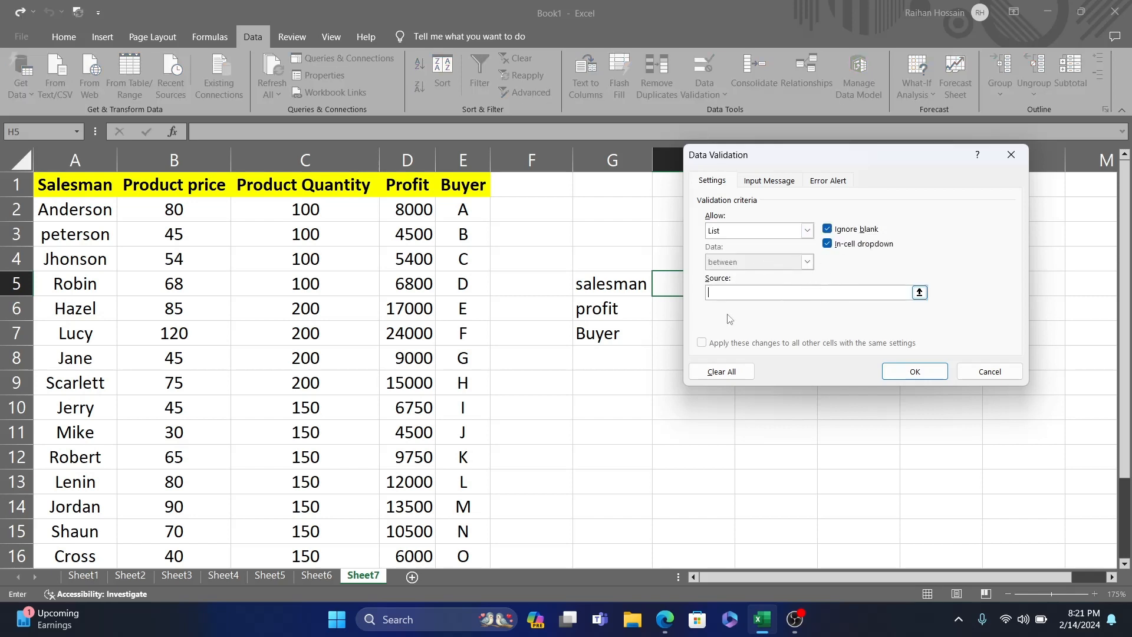
left_click(84, 211)
left_click_drag(85, 211, 86, 288)
key("ctrl+shift+Down")
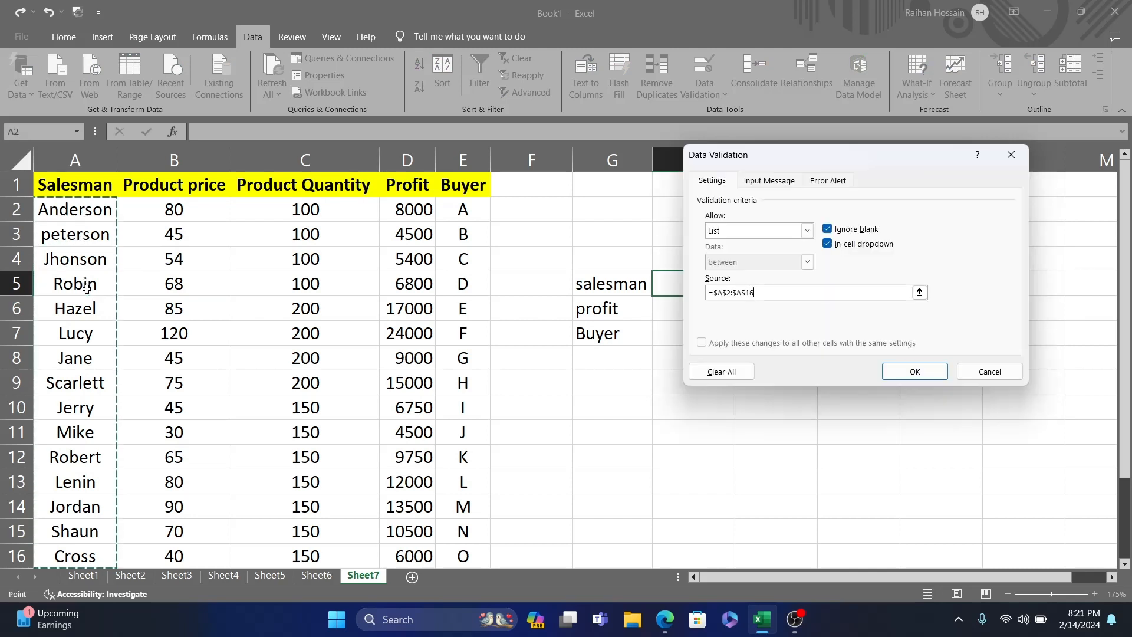
left_click(914, 371)
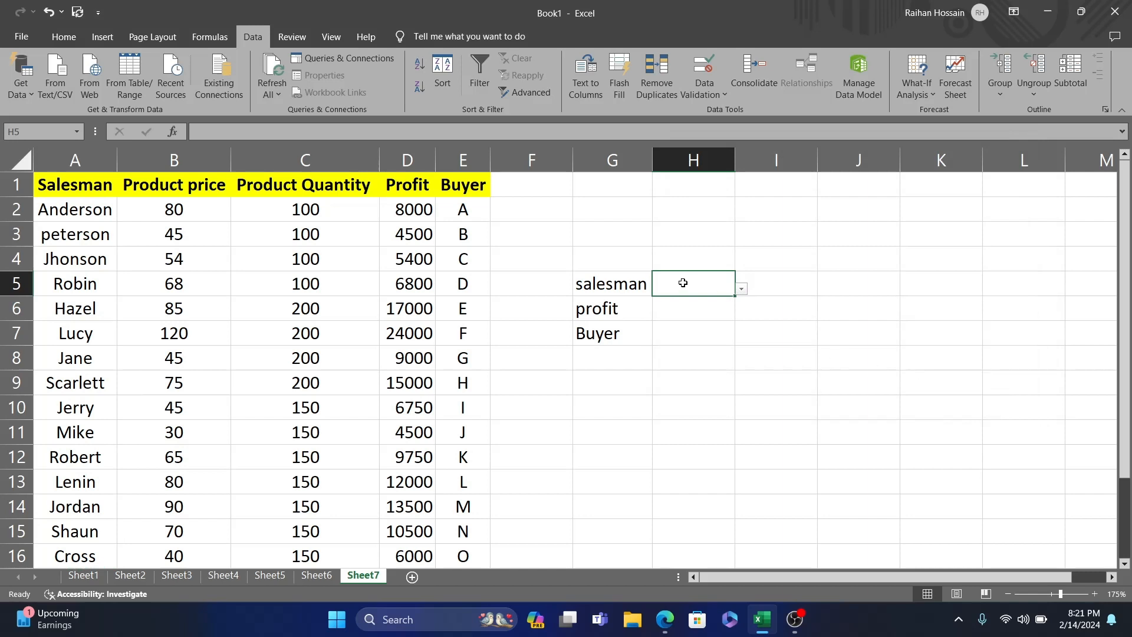
left_click(741, 290)
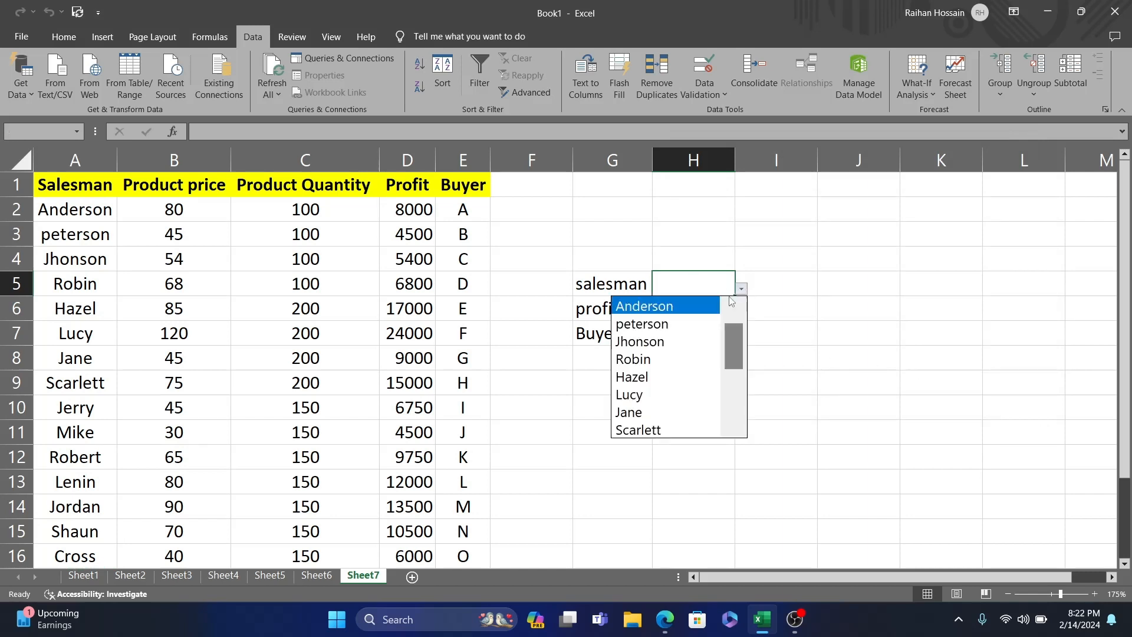
left_click(663, 342)
Step: Start a VLOOKUP formula in profit cell H6 with H5 as the lookup value and A2:E16 as the table array
left_click(690, 315)
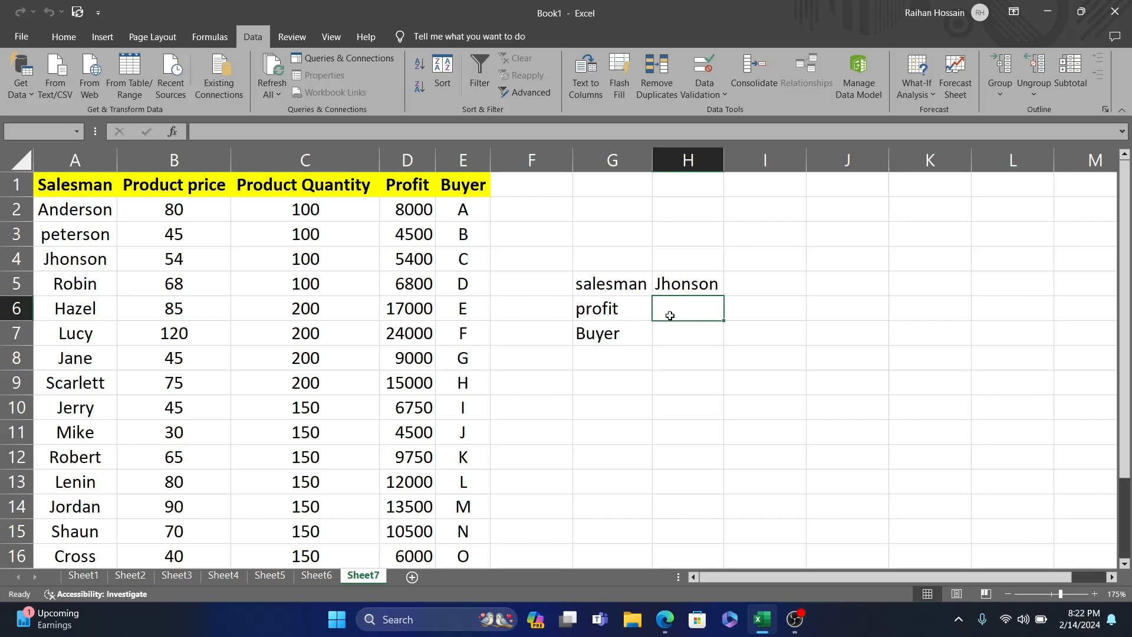
double_click(670, 316)
type("=")
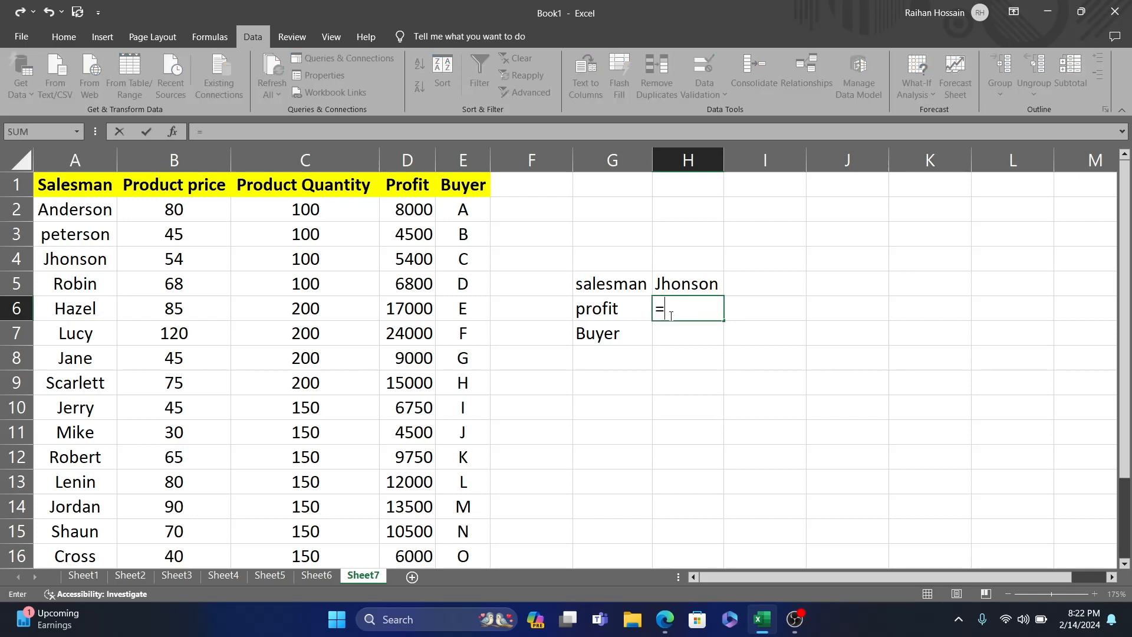
type("V")
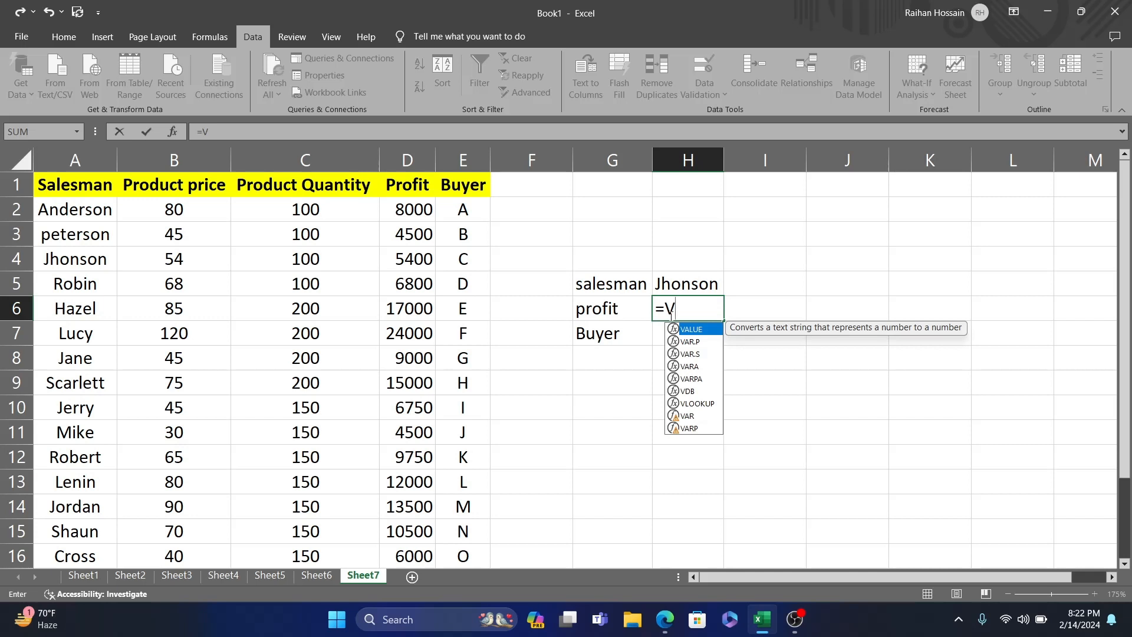
type("LOOKUP")
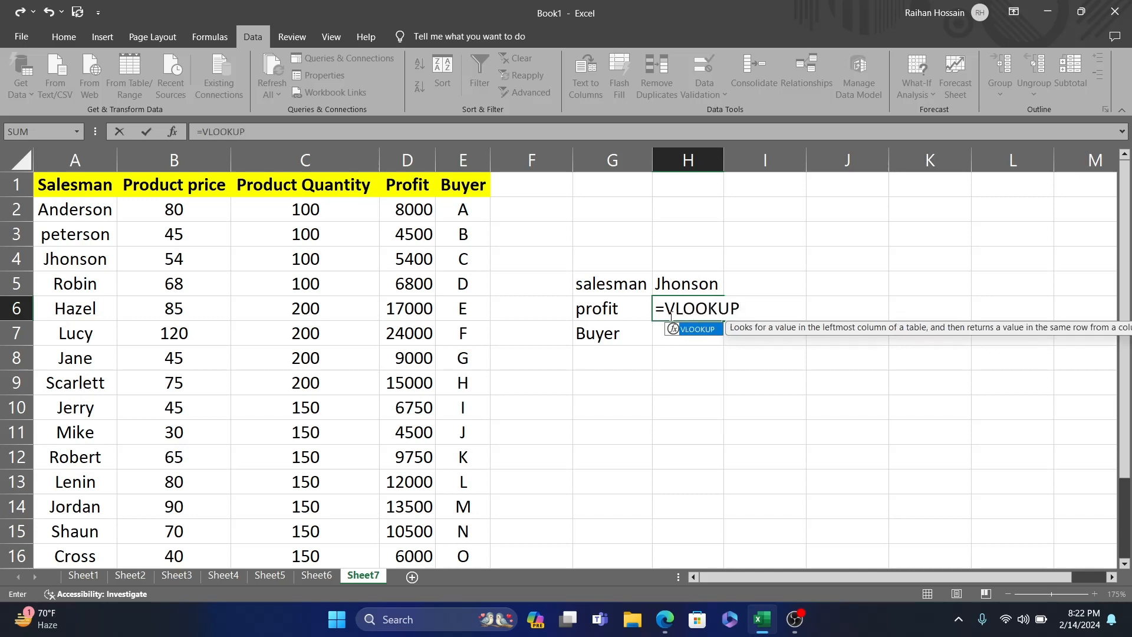
type("(")
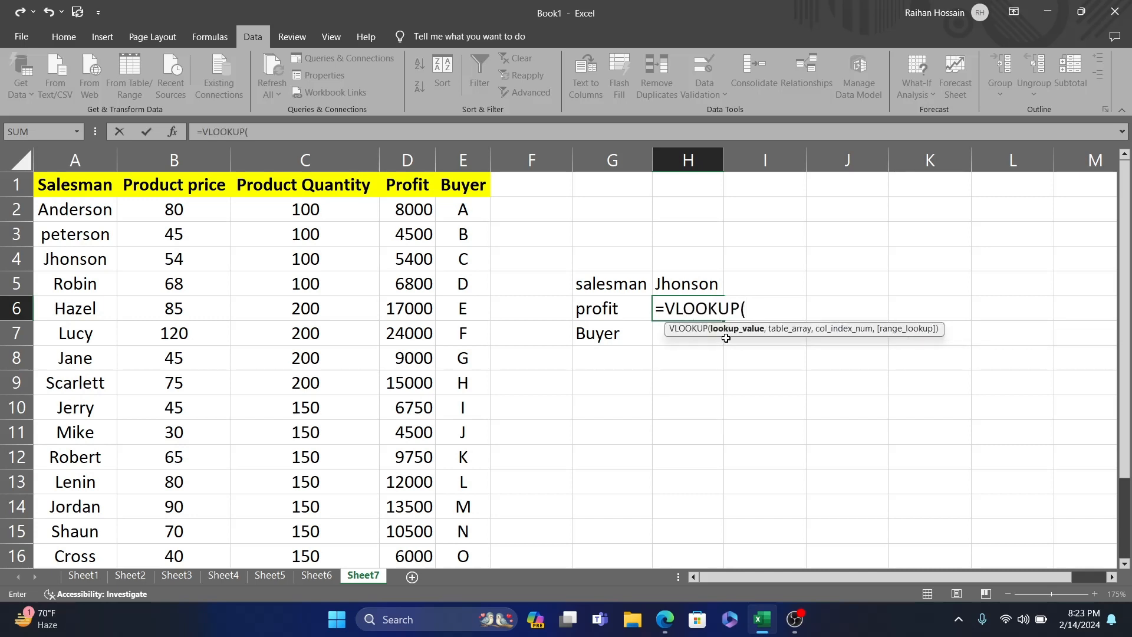
left_click(693, 284)
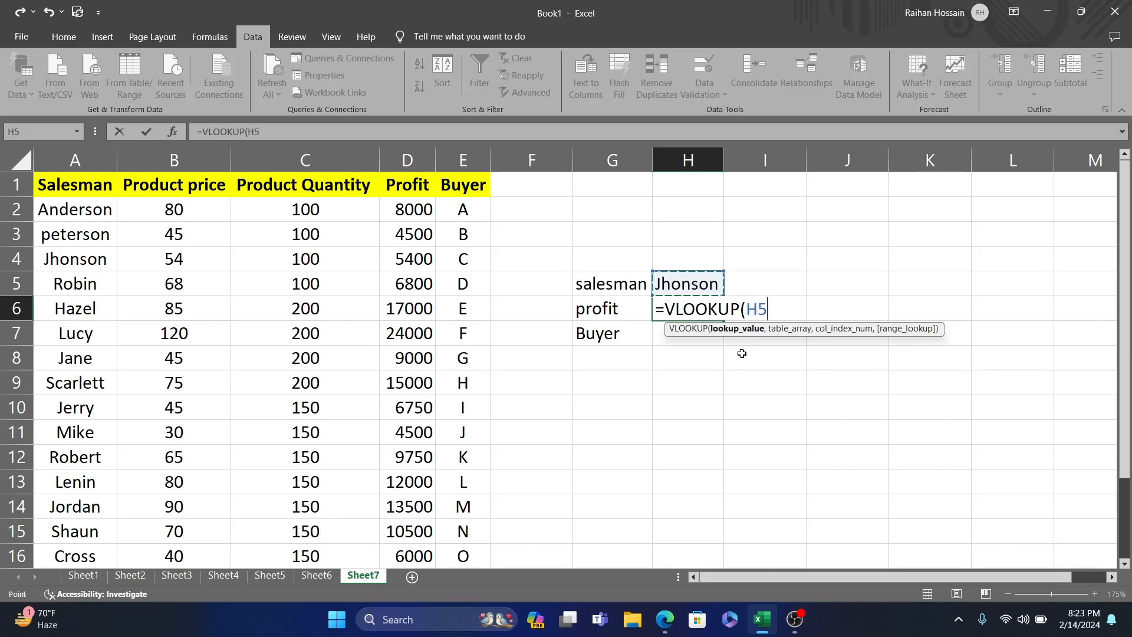
type(",")
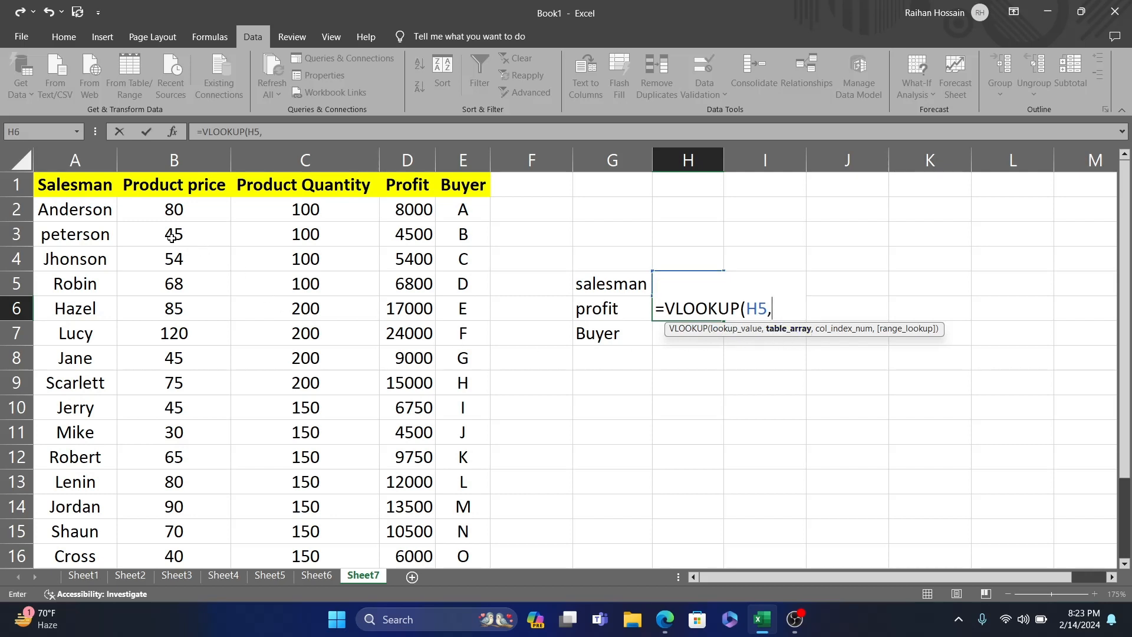
left_click_drag(52, 214, 457, 216)
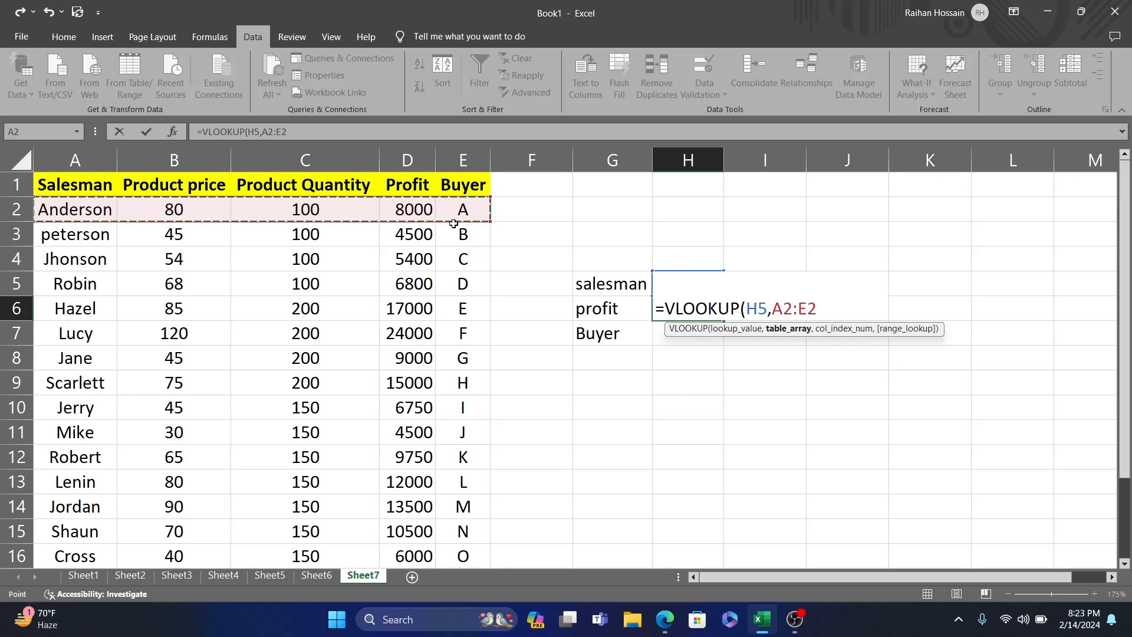
key("ctrl+shift+Down")
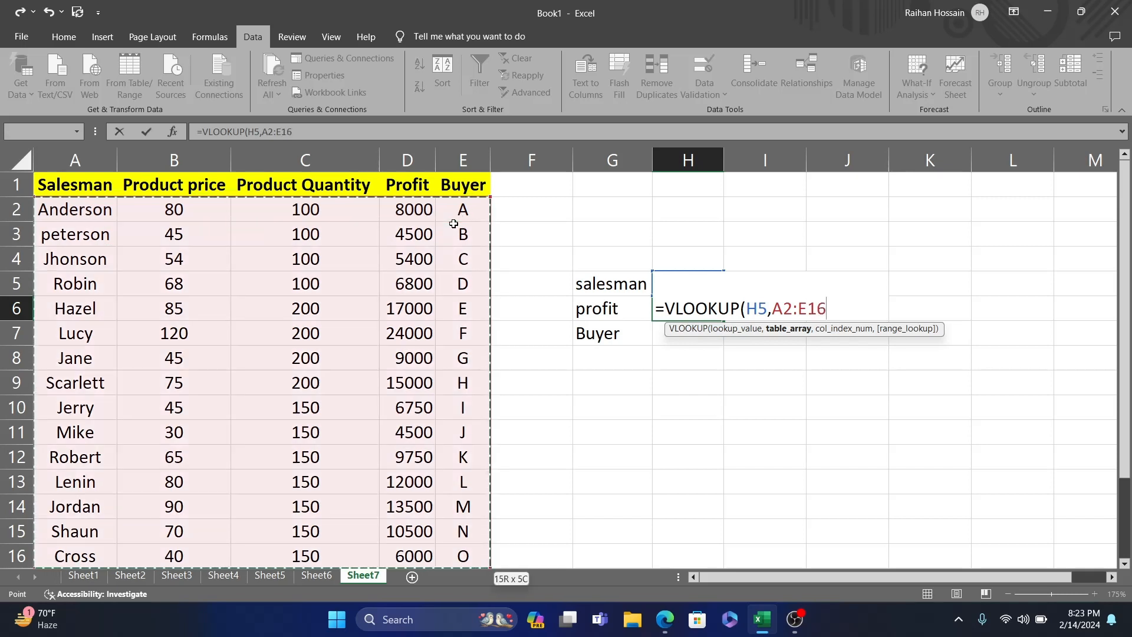
Step: Complete the H6 formula with column index 4 and FALSE for an exact match, and check the result against the salesman's table row
type(",4")
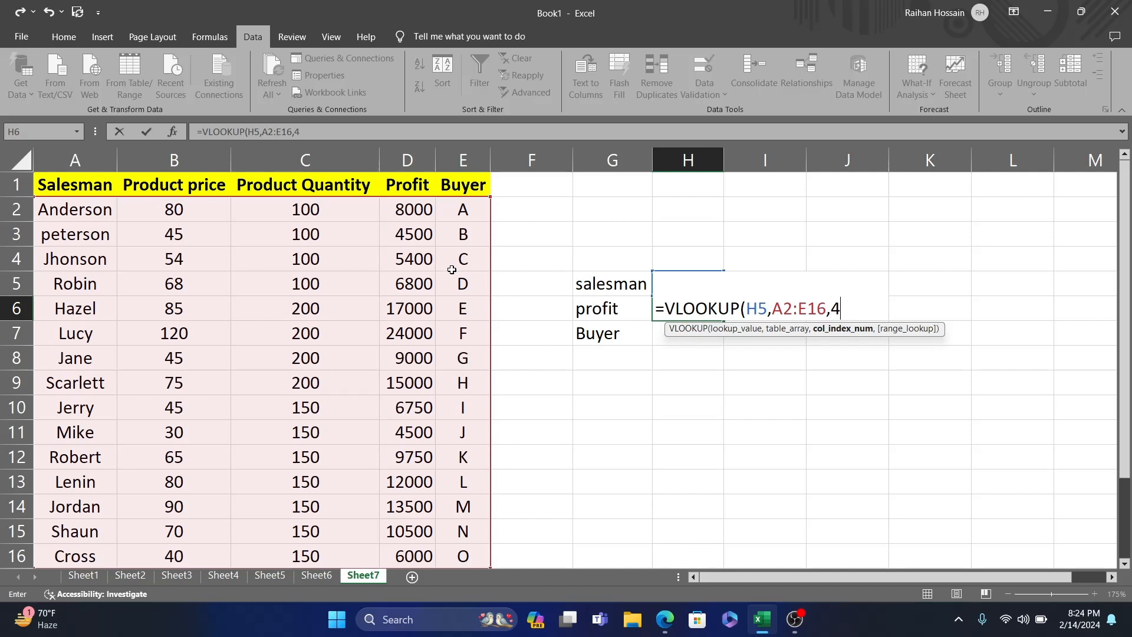
type(",")
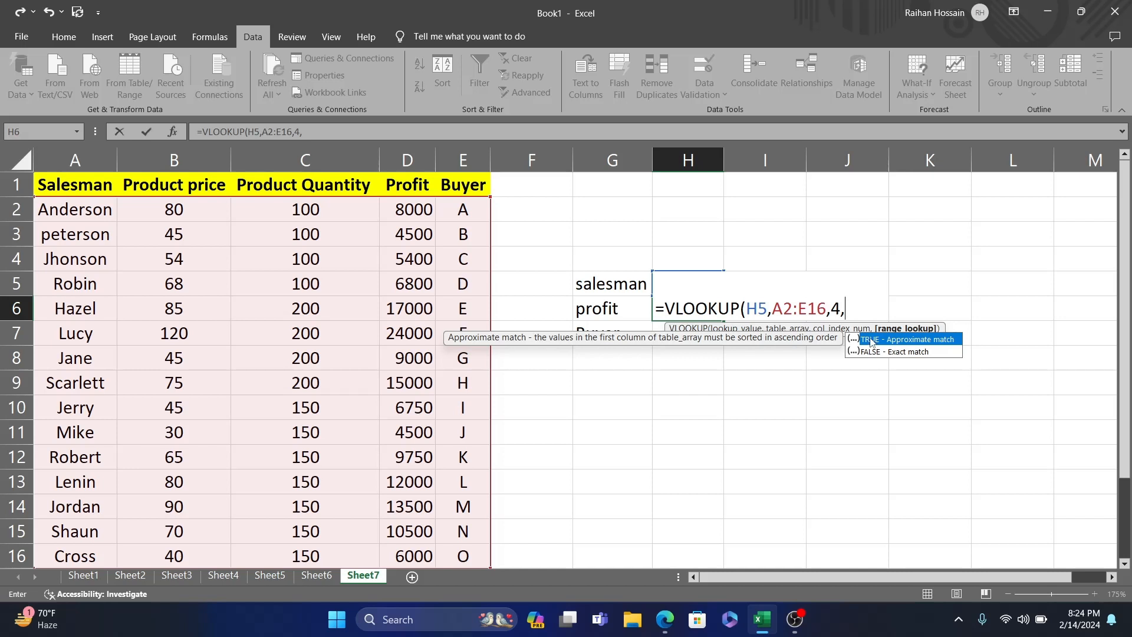
left_click(898, 352)
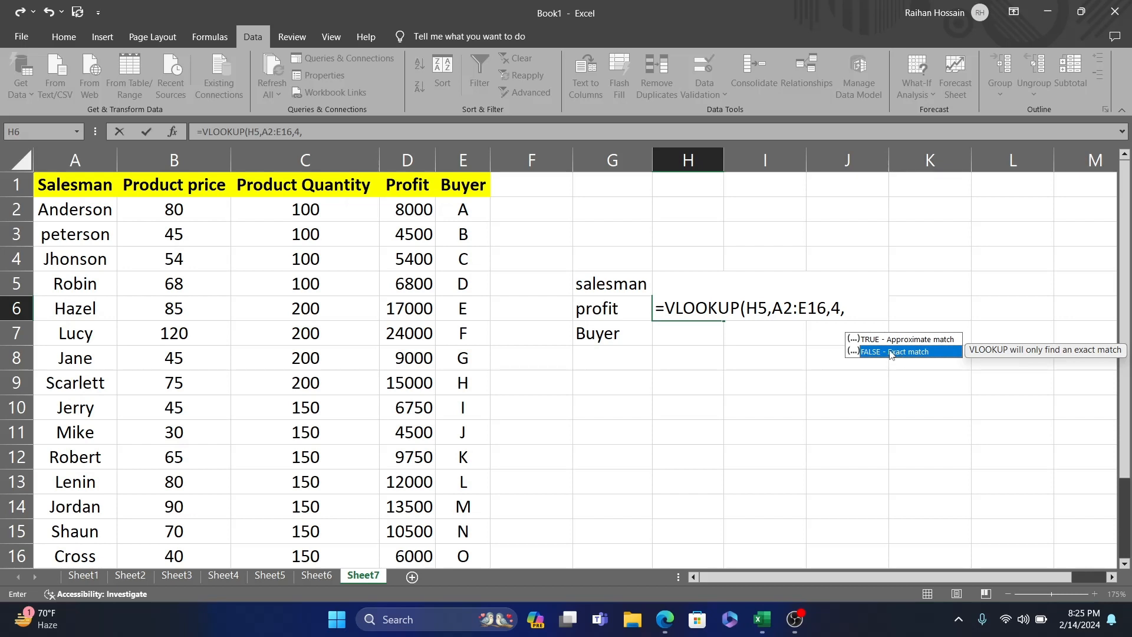
double_click(890, 352)
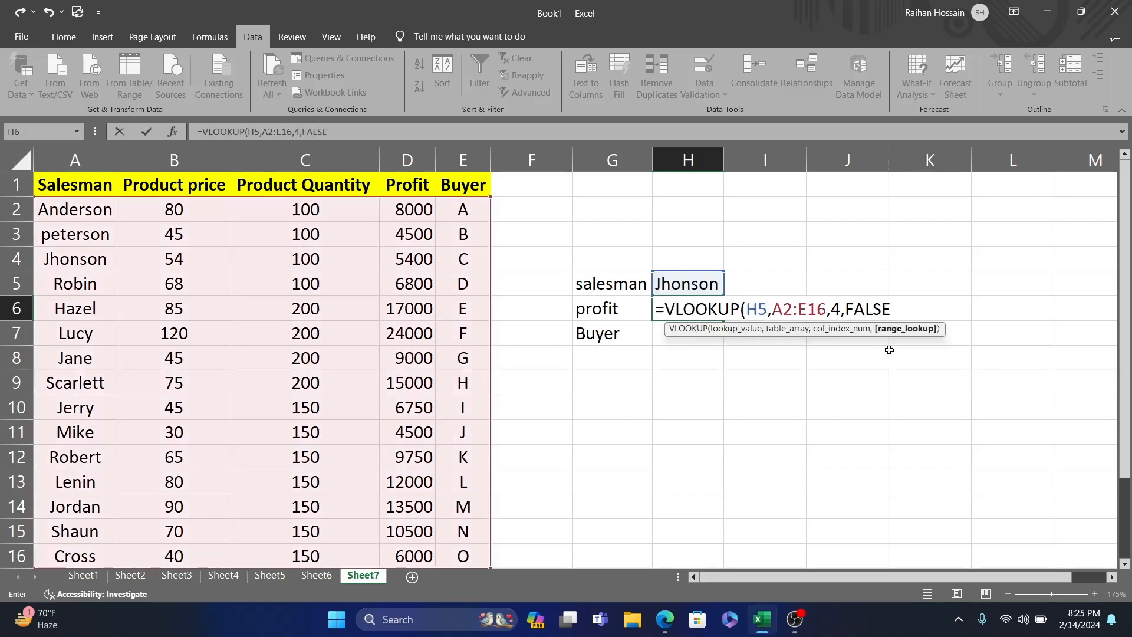
type(")")
key("Return")
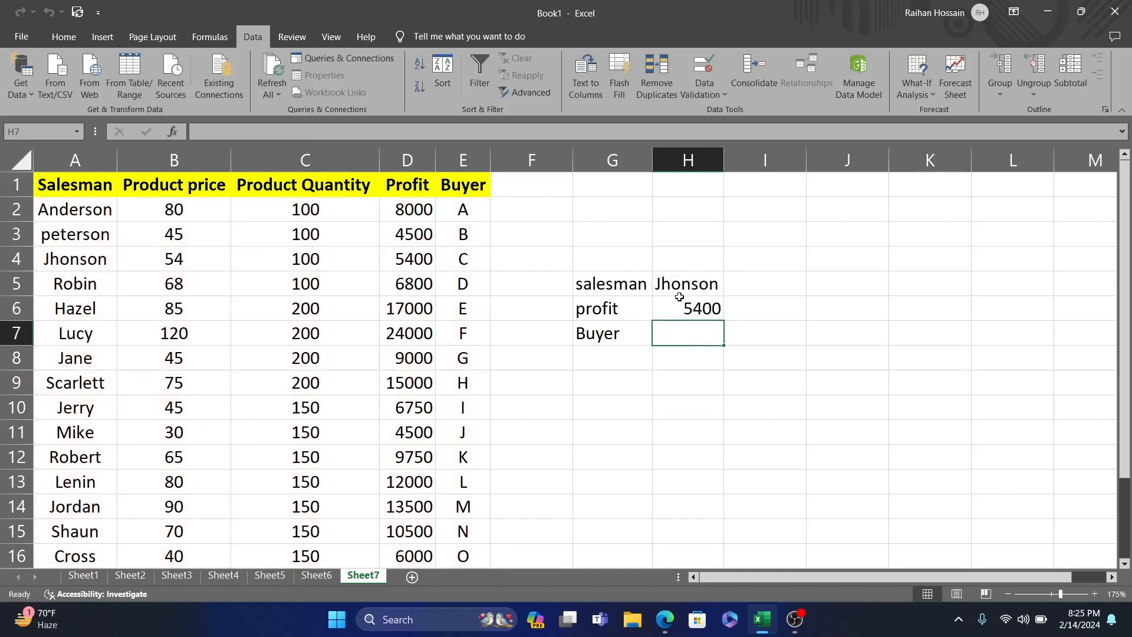
left_click(104, 259)
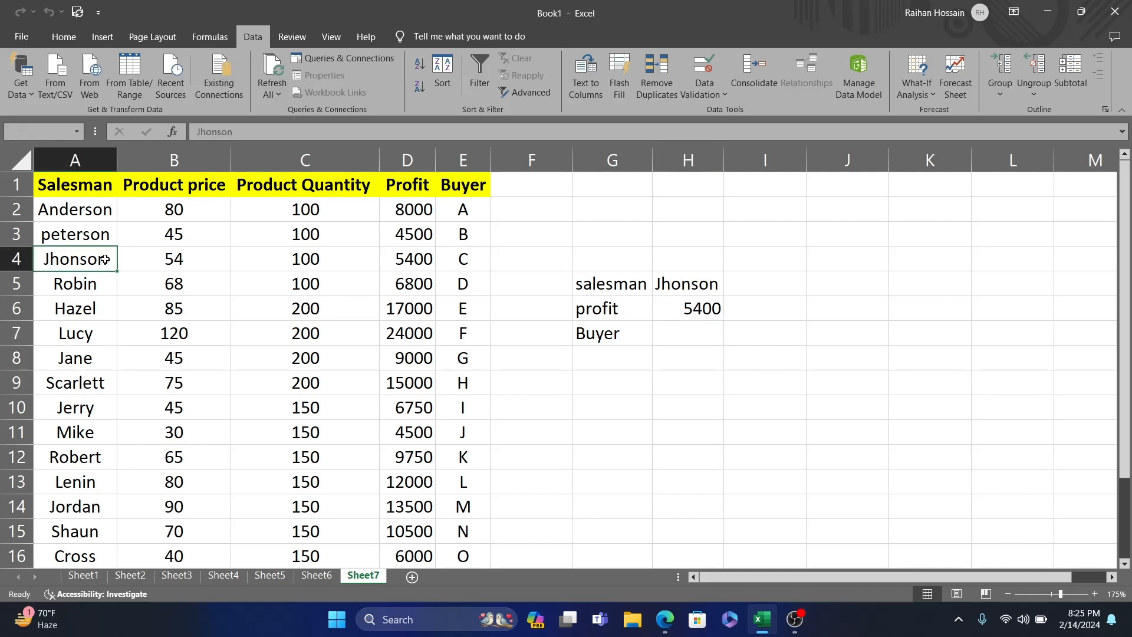
left_click(417, 261)
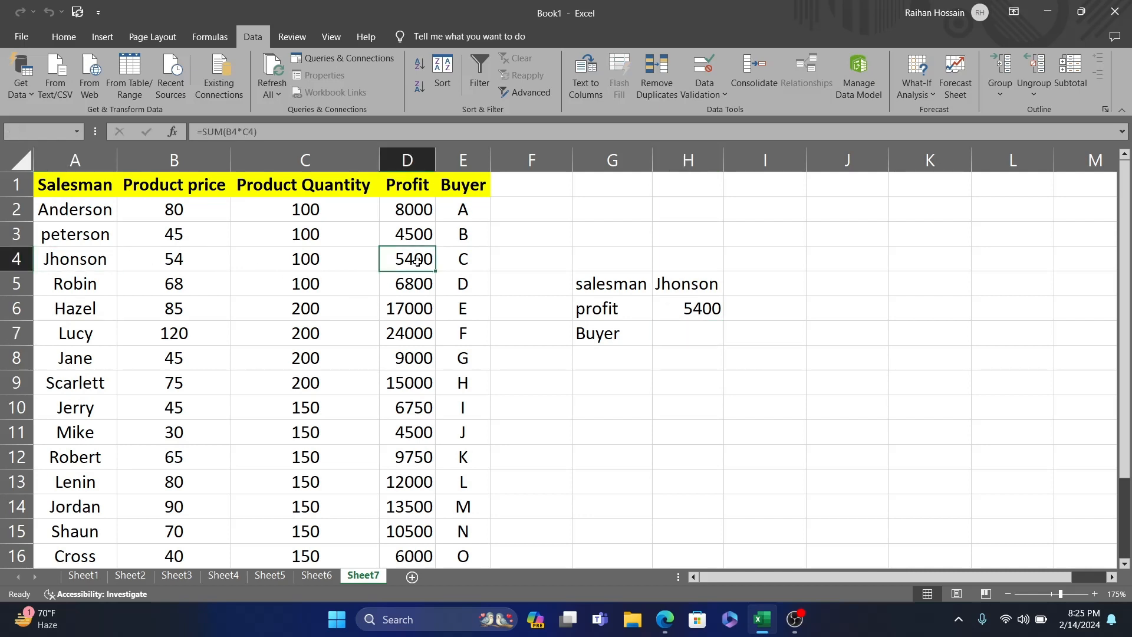
Step: Start a VLOOKUP formula in Buyer cell H7 with H5 as the lookup value and A2:E16 as the table array
left_click(685, 332)
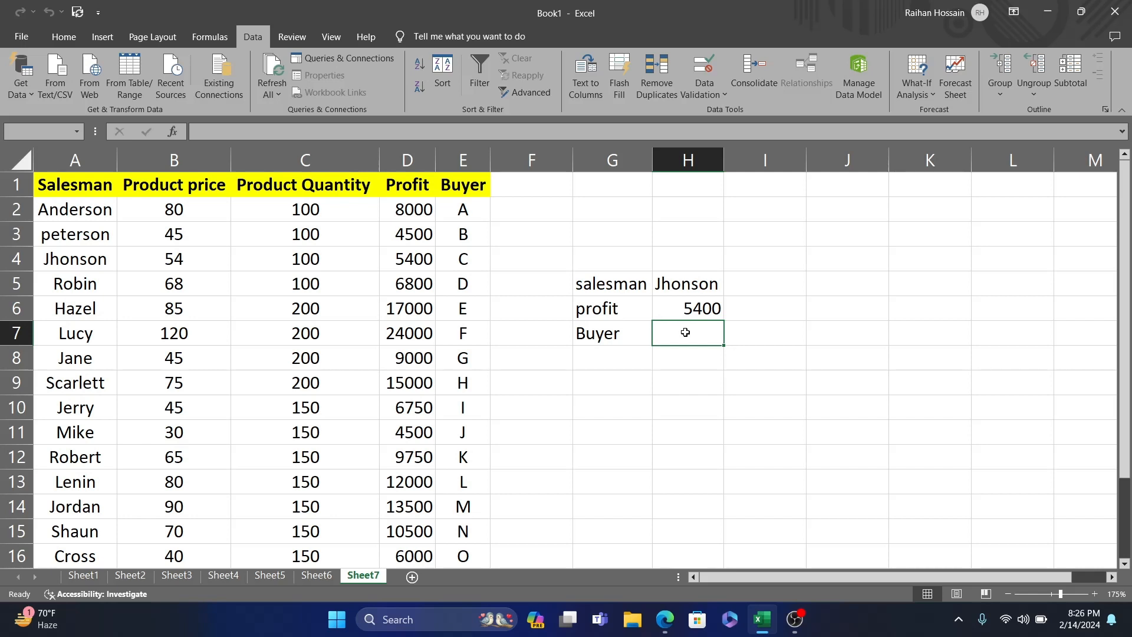
type("=")
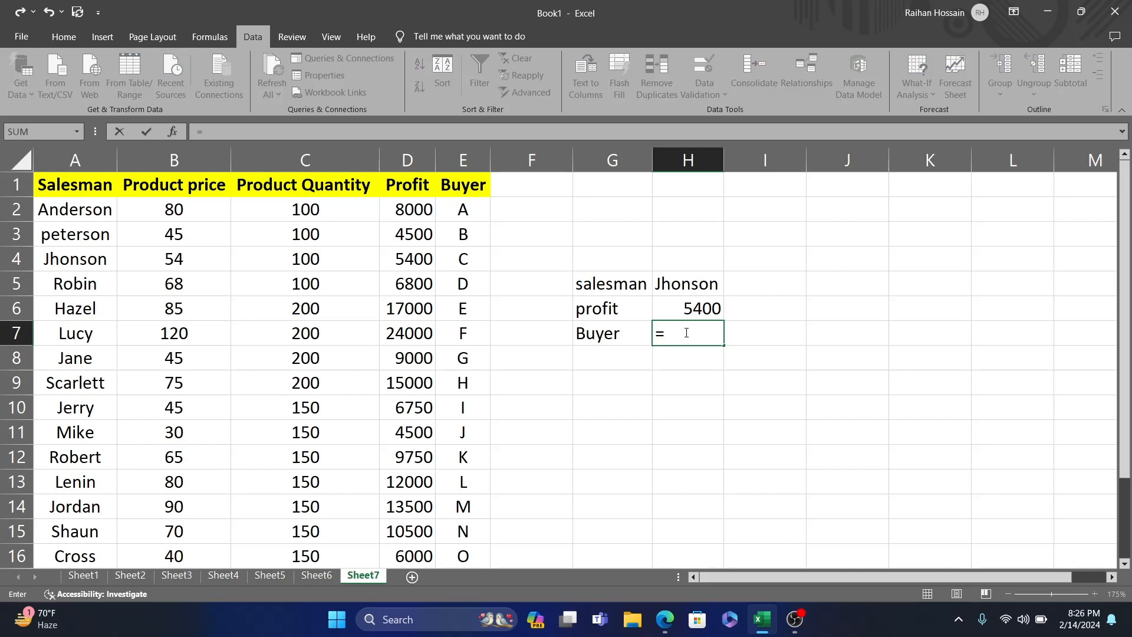
type("vloo")
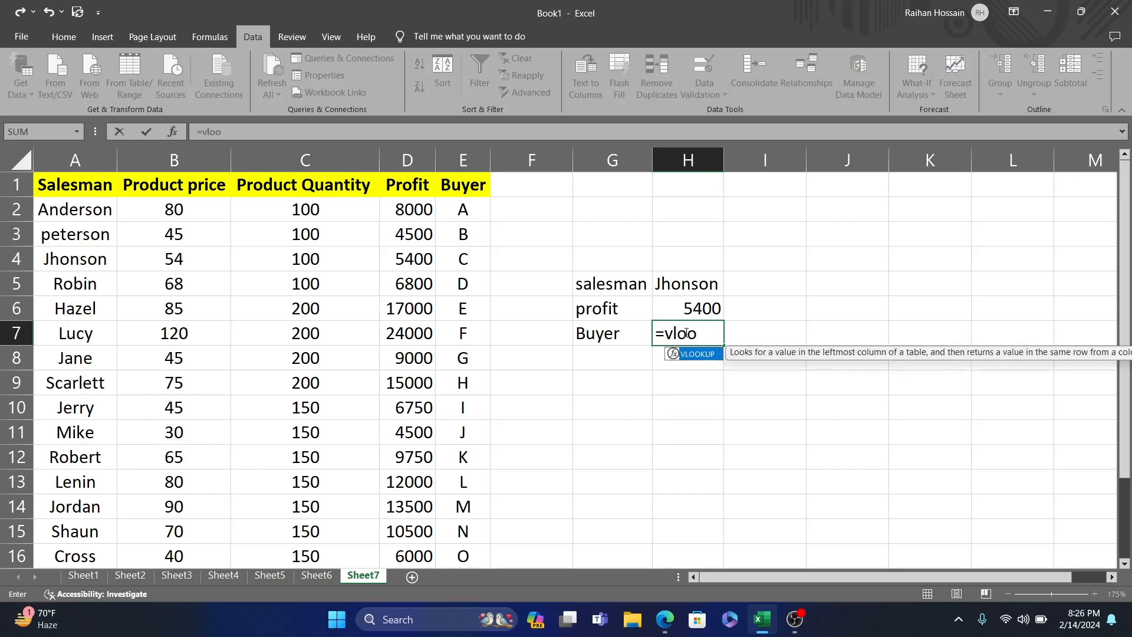
type("kup(")
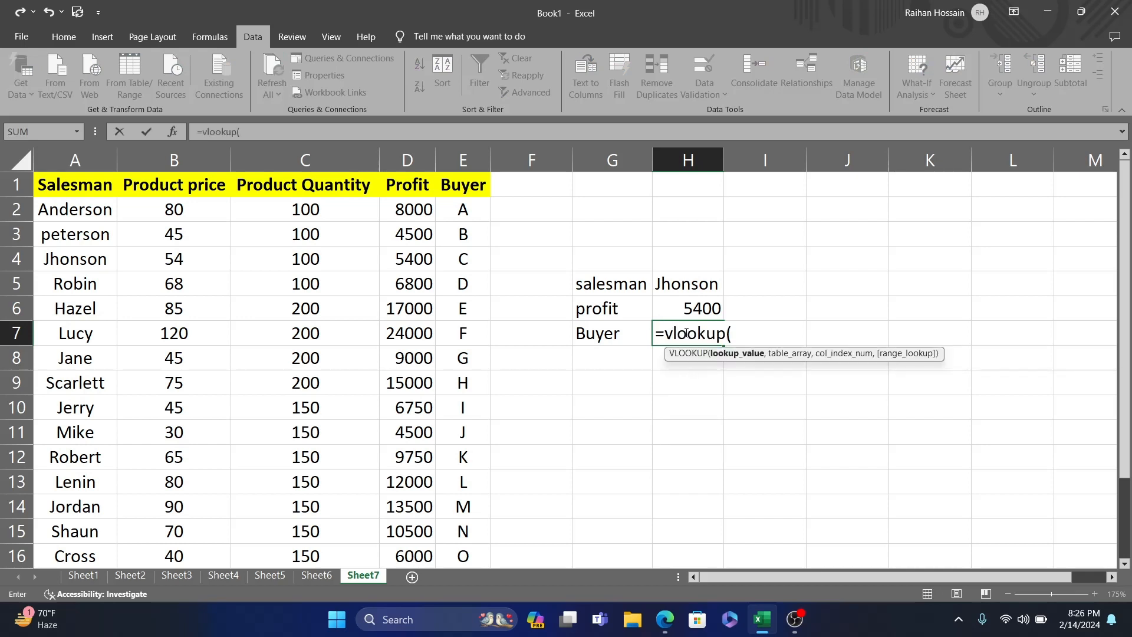
left_click(690, 288)
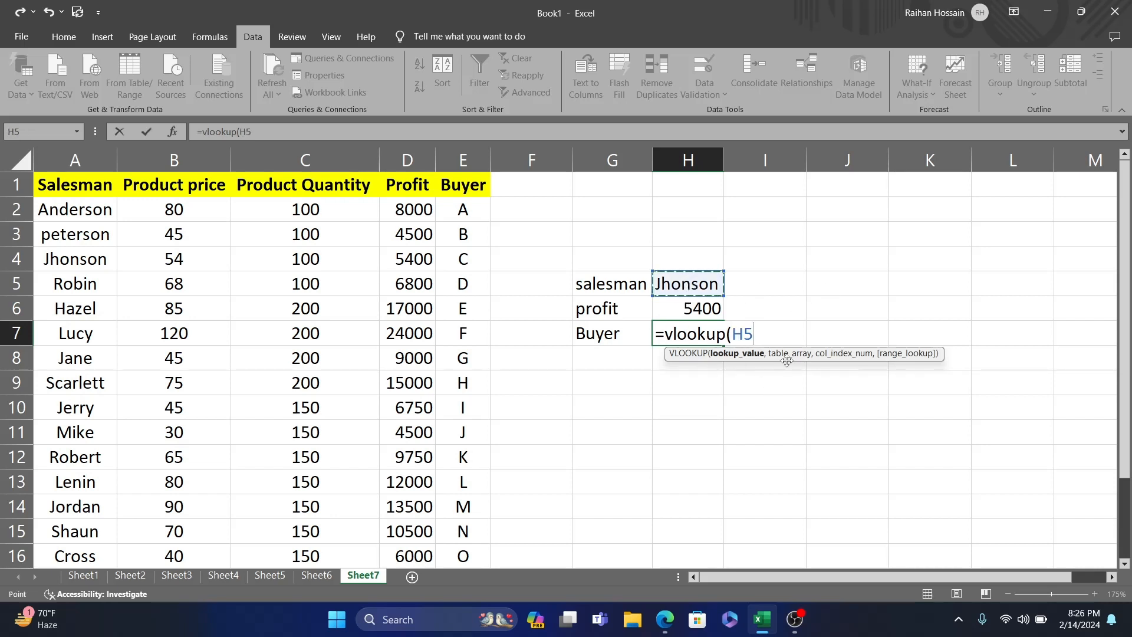
type(",")
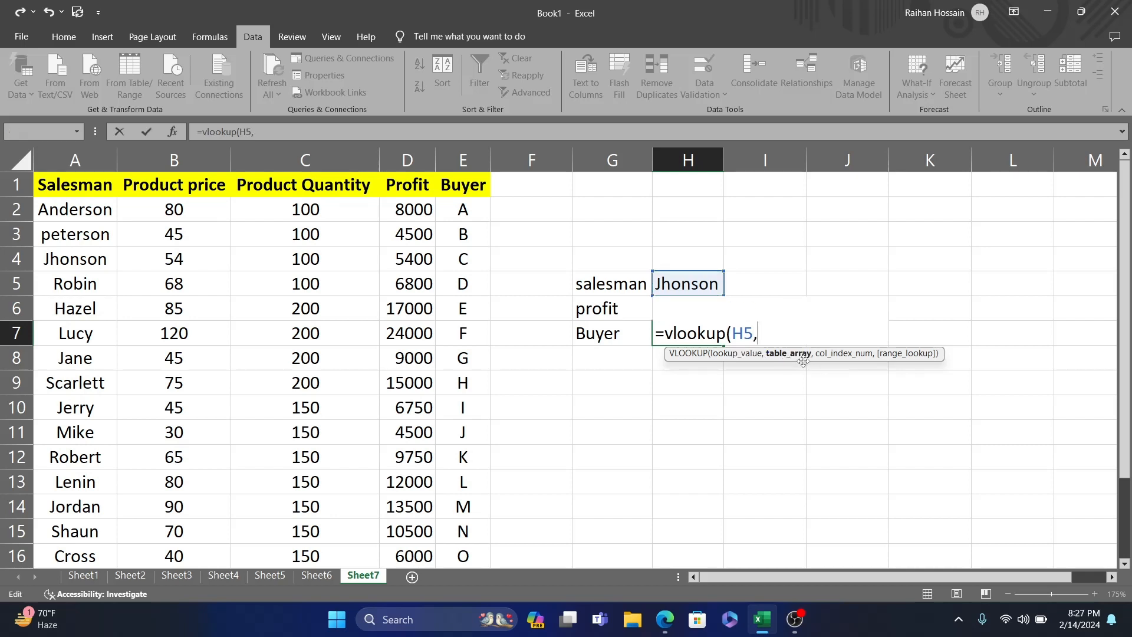
left_click(97, 209)
left_click_drag(98, 209, 456, 208)
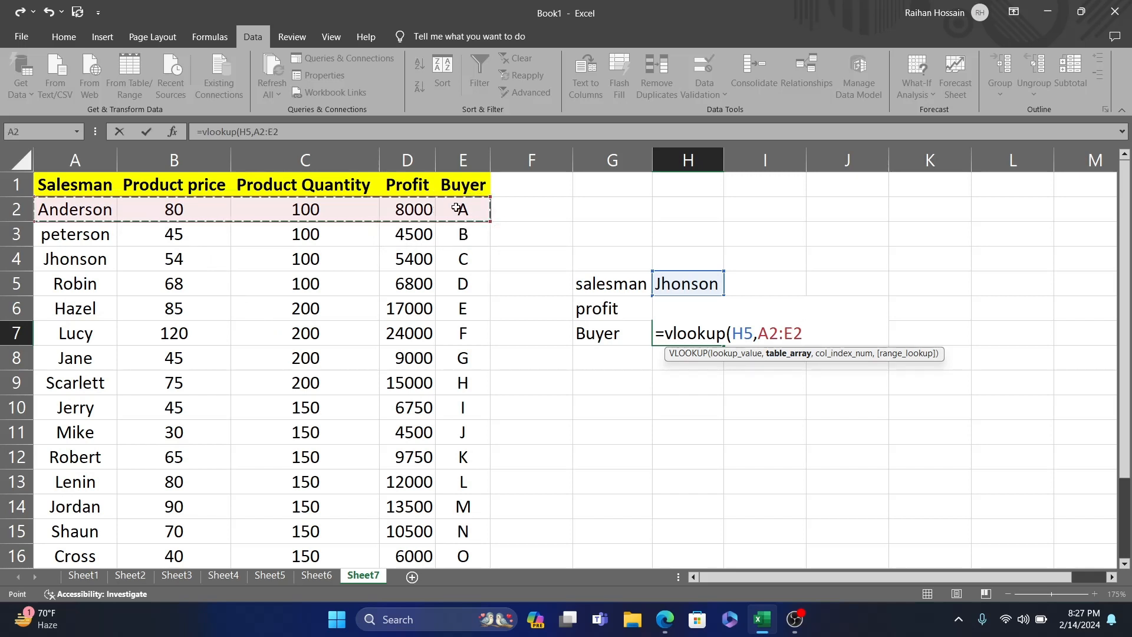
key("ctrl+shift+Down")
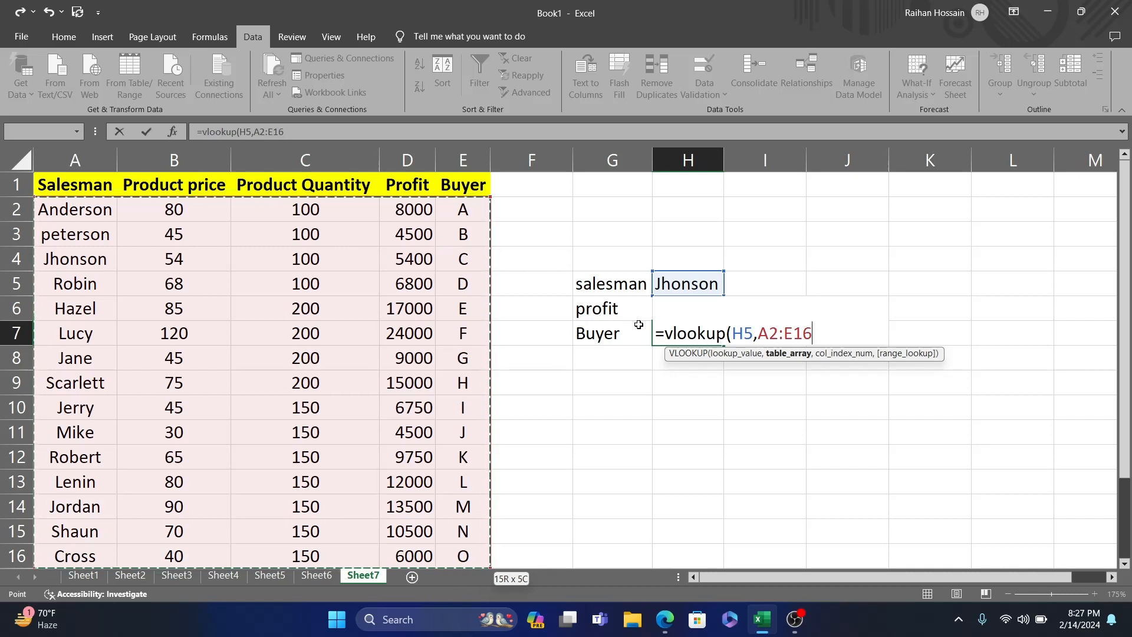
Step: Complete the H7 formula with column index 5 and FALSE for an exact match
type(",5")
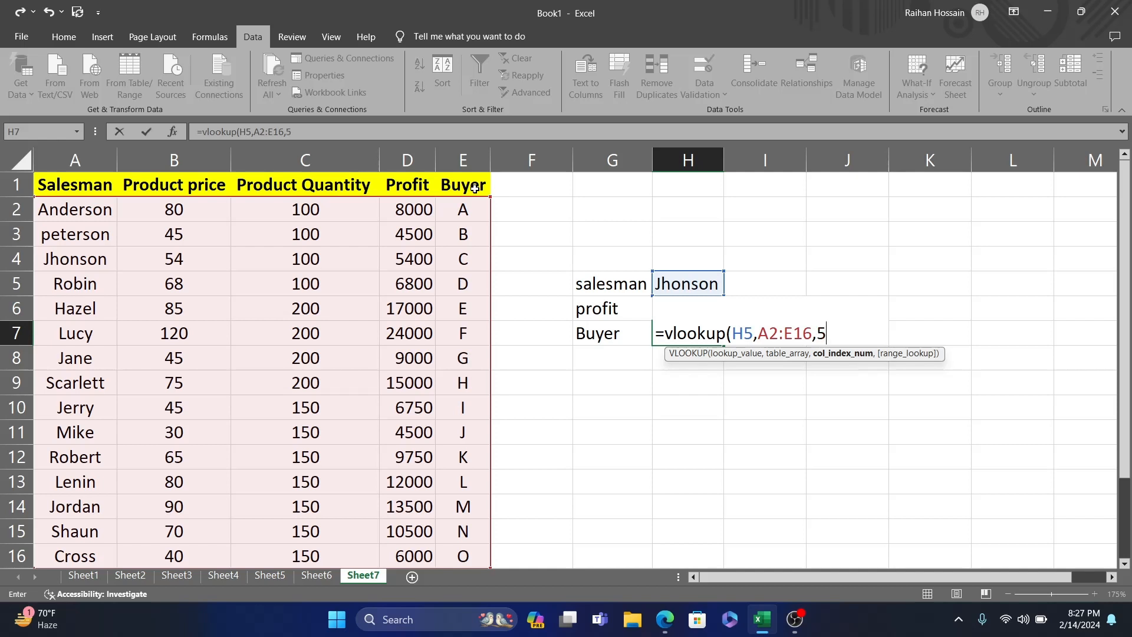
type(",")
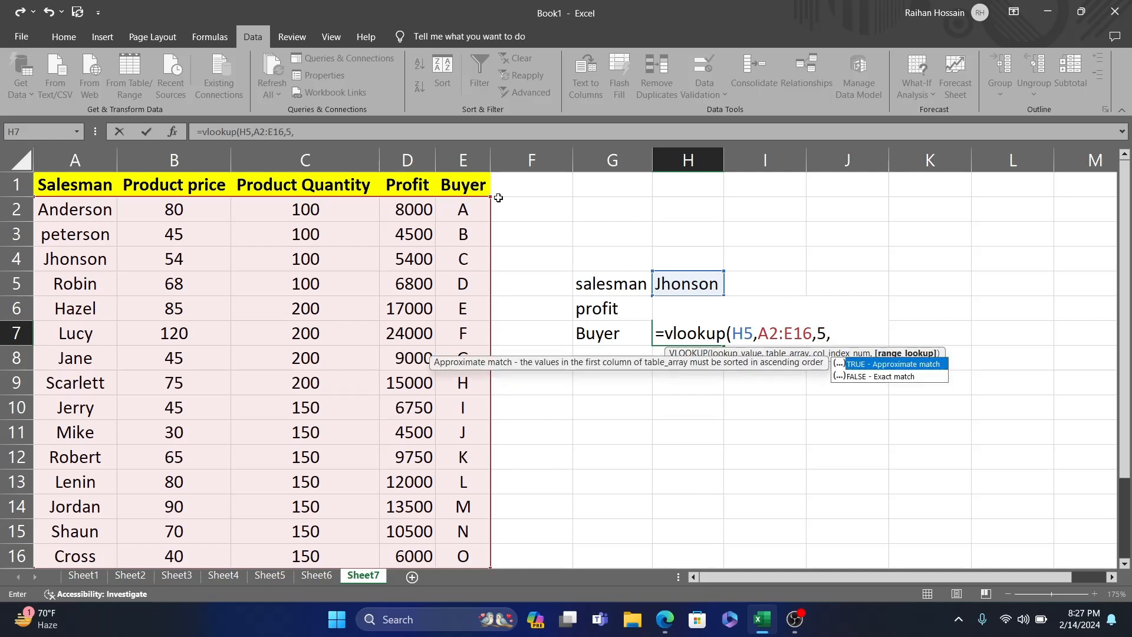
double_click(883, 376)
key("BackSpace")
key("BackSpace")
key("BackSpace")
key("BackSpace")
key("BackSpace")
type("false)")
key("Return")
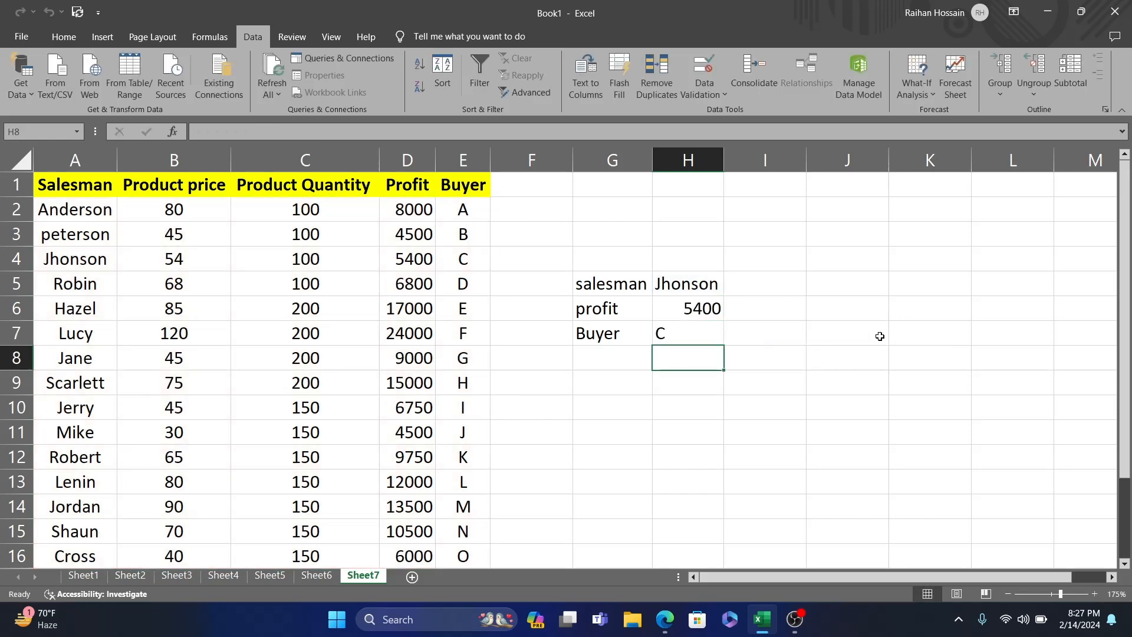
Step: Test the lookups by choosing the fourth and then the eighth salesman from the dropdown in H5
left_click(719, 334)
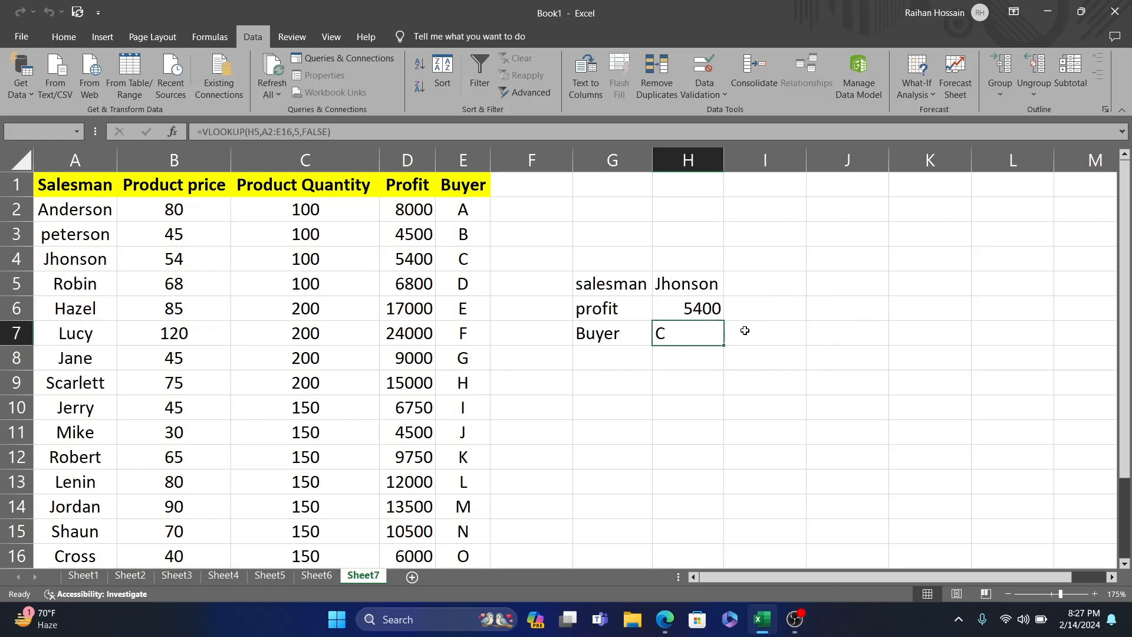
left_click(762, 330)
left_click(709, 331)
left_click(702, 292)
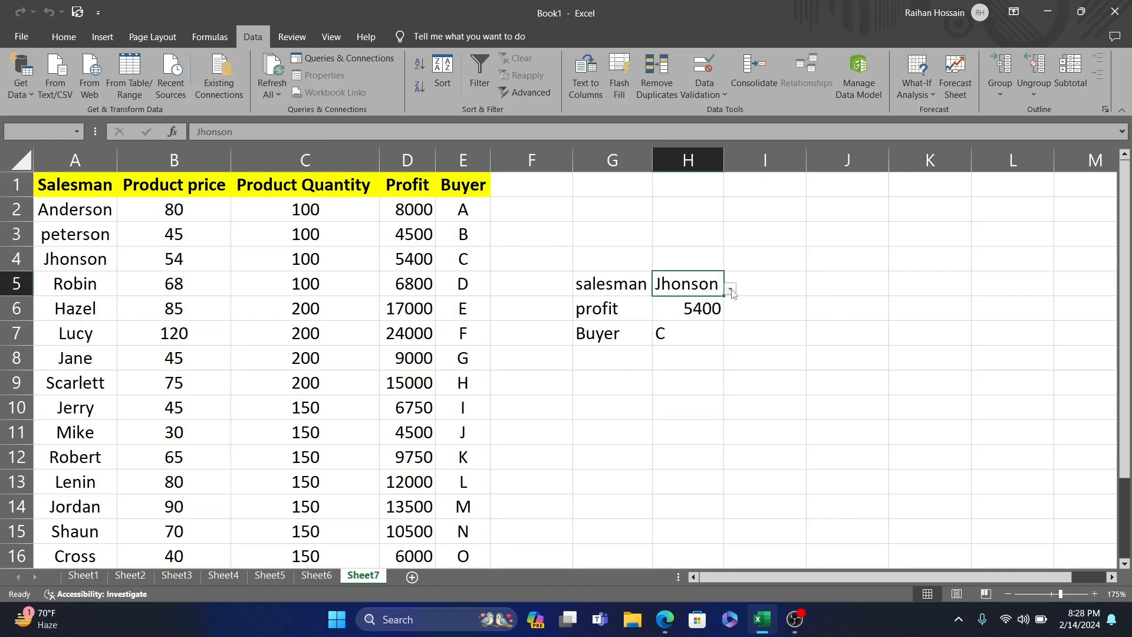
left_click(731, 290)
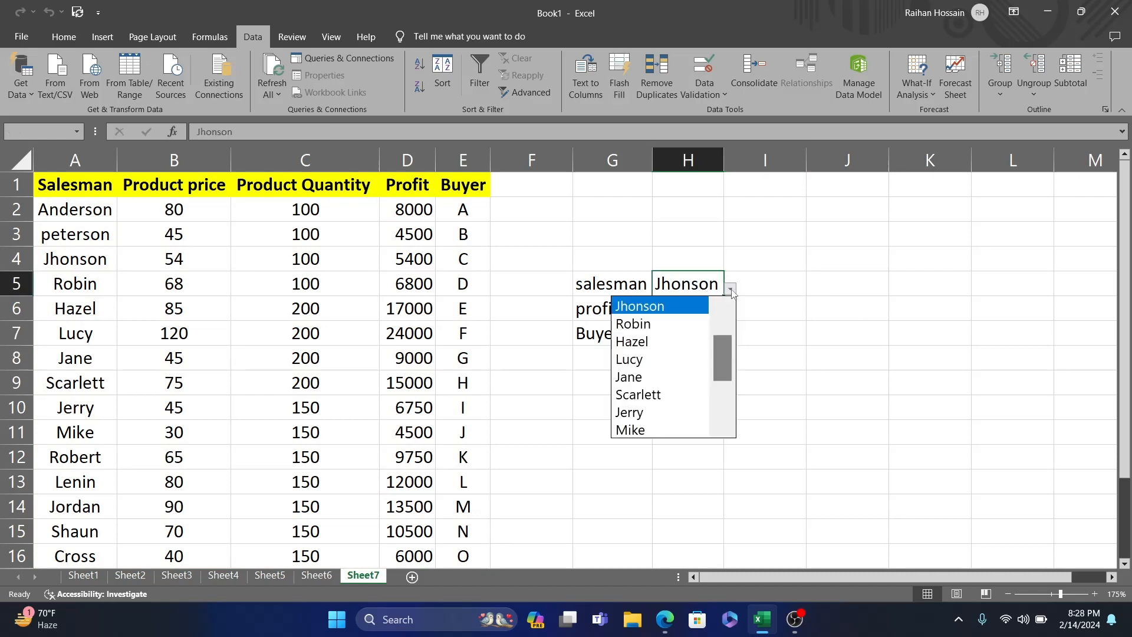
left_click(666, 335)
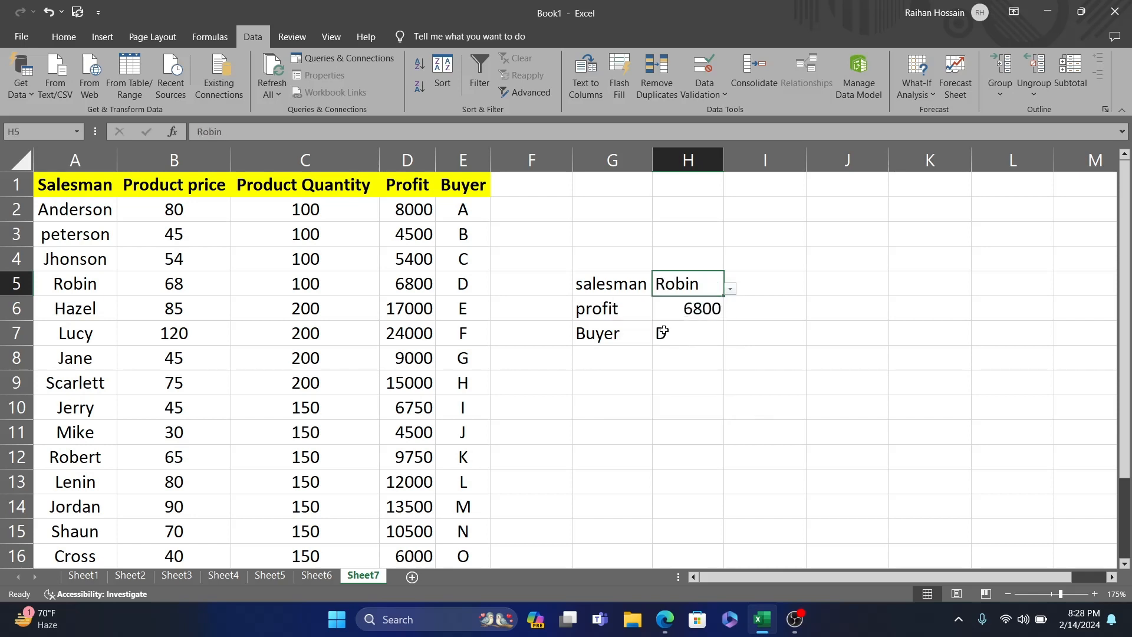
left_click(731, 289)
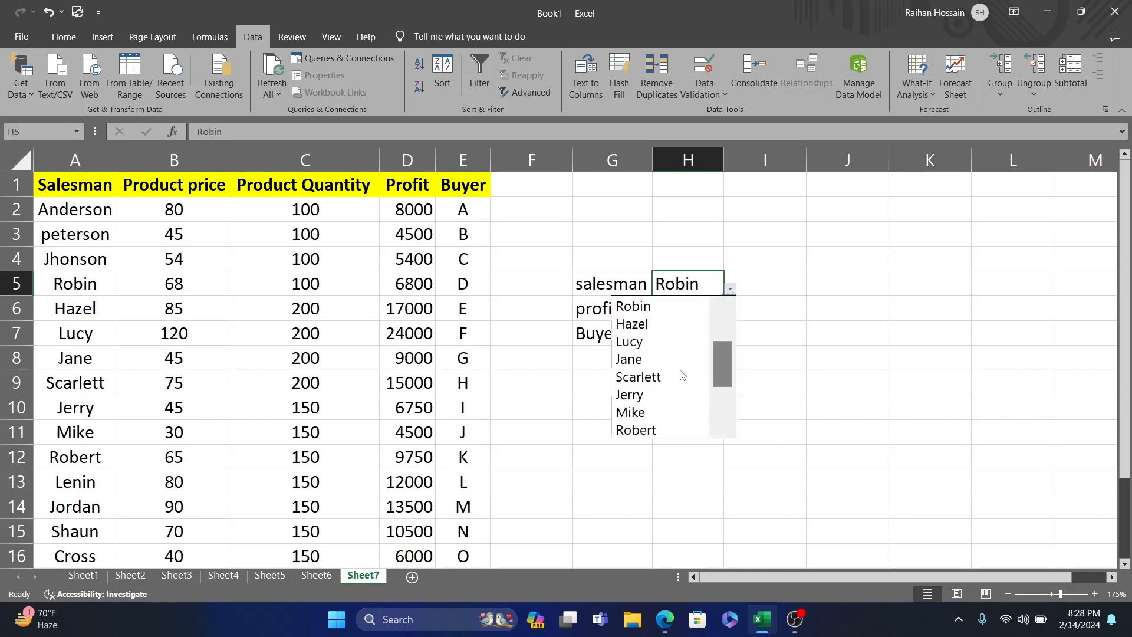
left_click(676, 384)
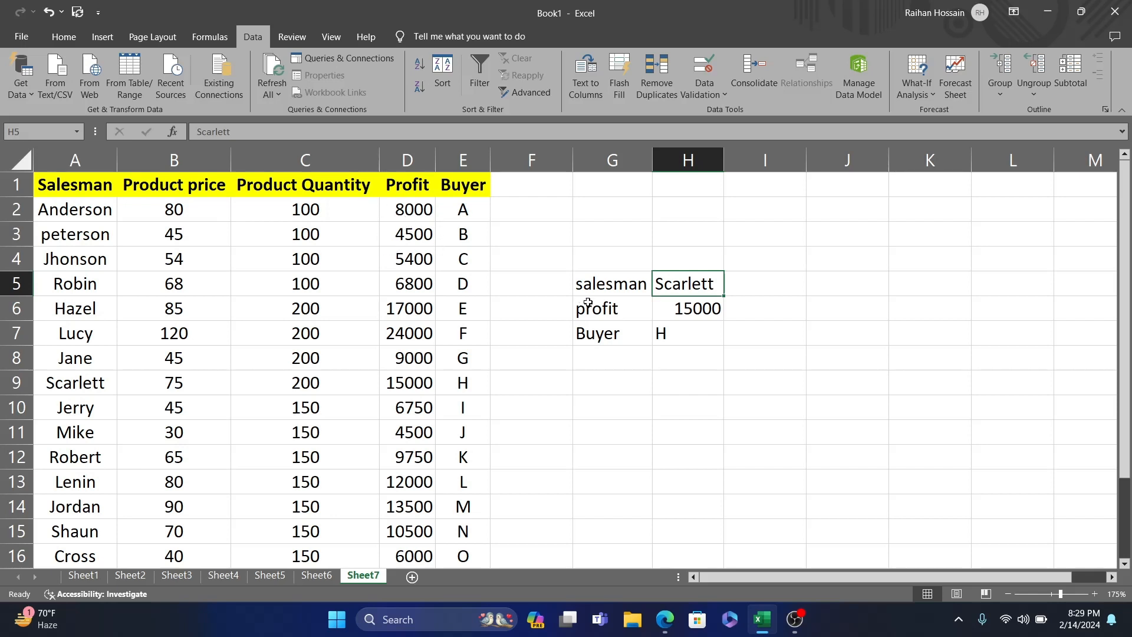
Step: Replace the profit formula in H6 with a new VLOOKUP using H5 as lookup value and A2:E16 as table array
left_click(693, 317)
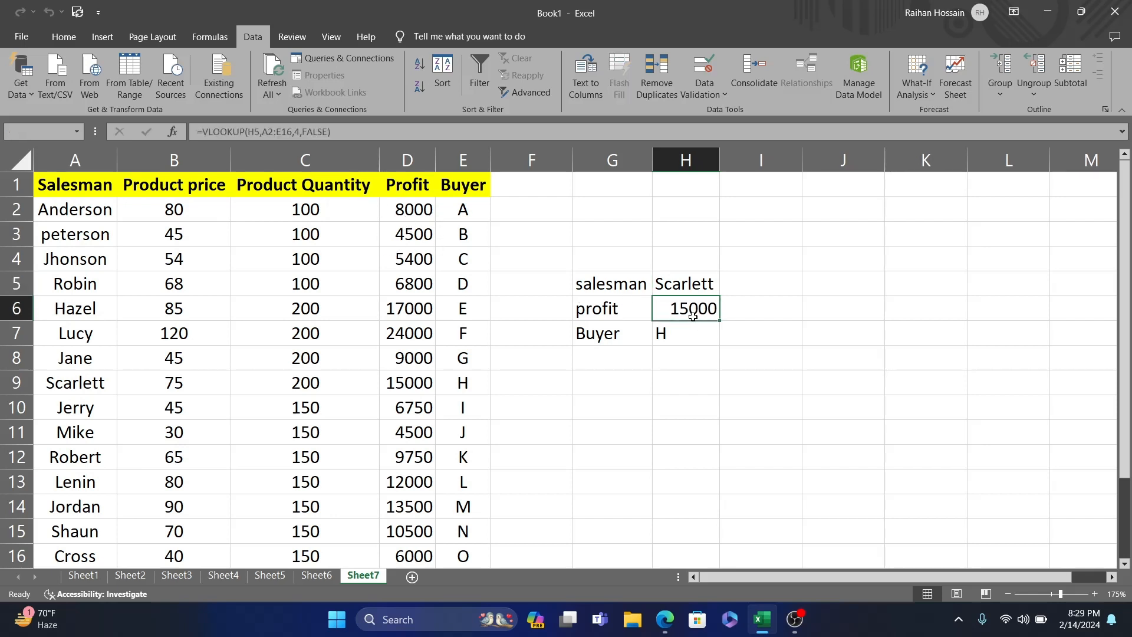
key("BackSpace")
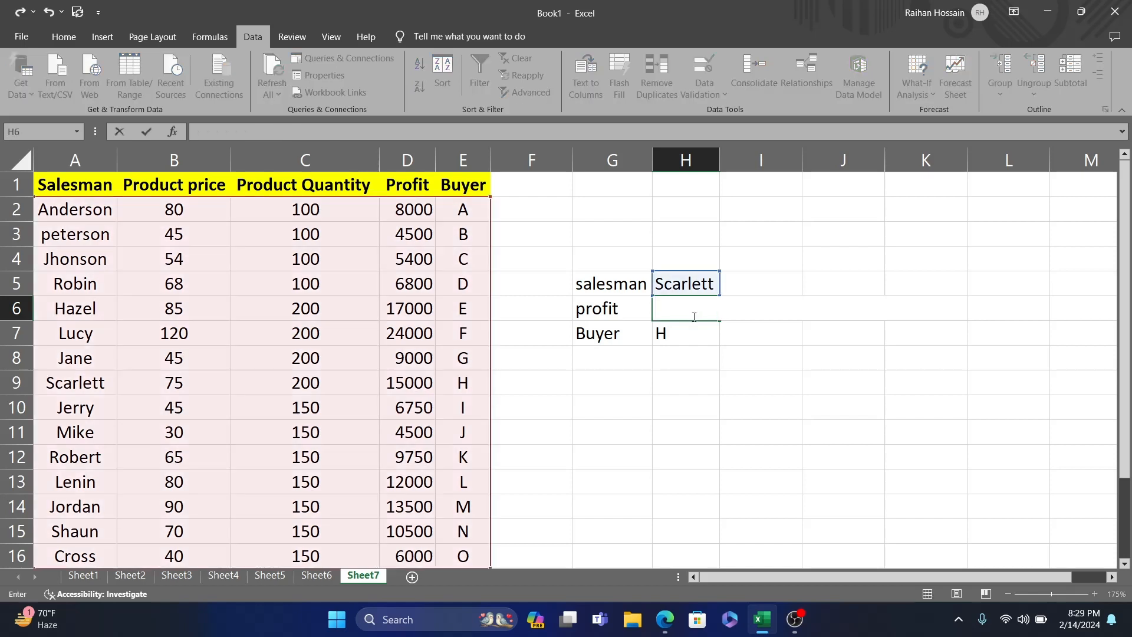
left_click(683, 382)
left_click(694, 315)
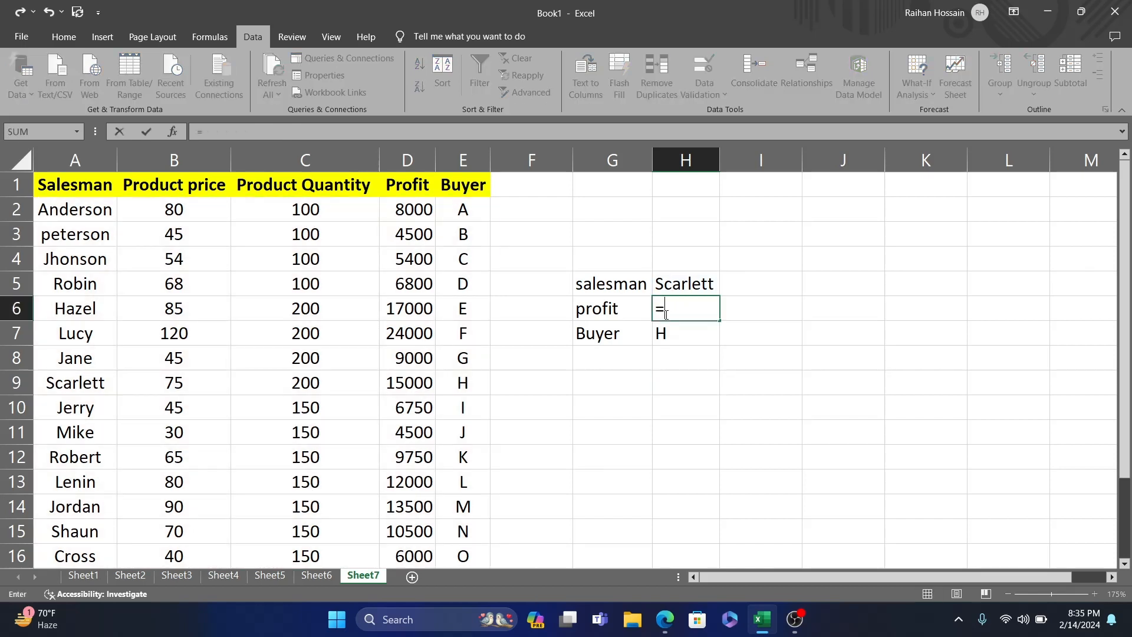
key("BackSpace")
type("=vlookup(")
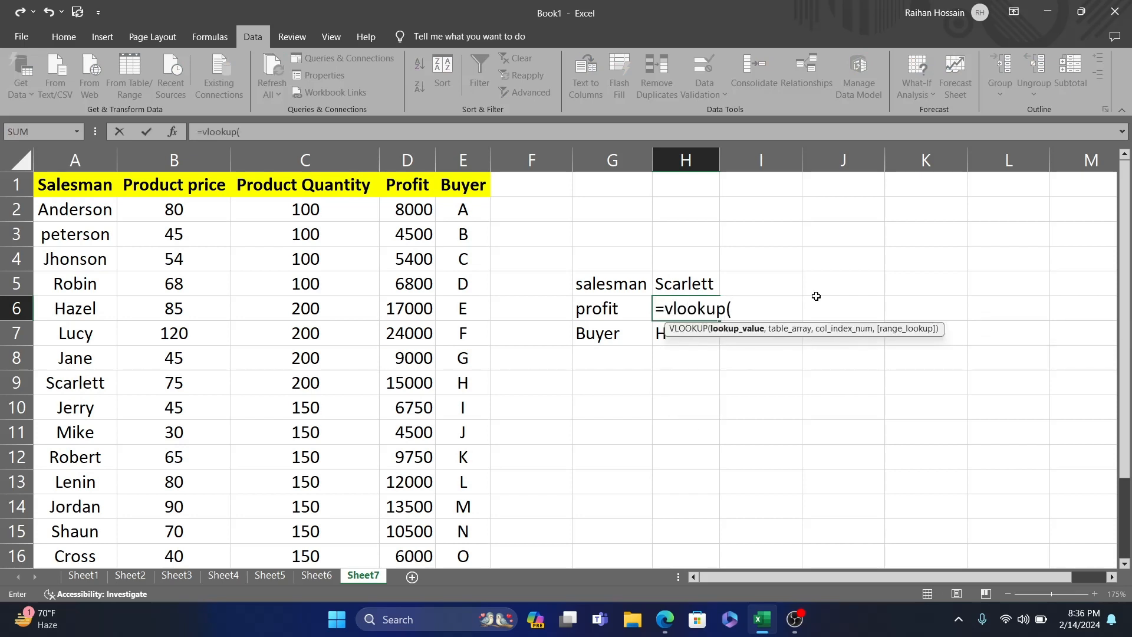
left_click(699, 284)
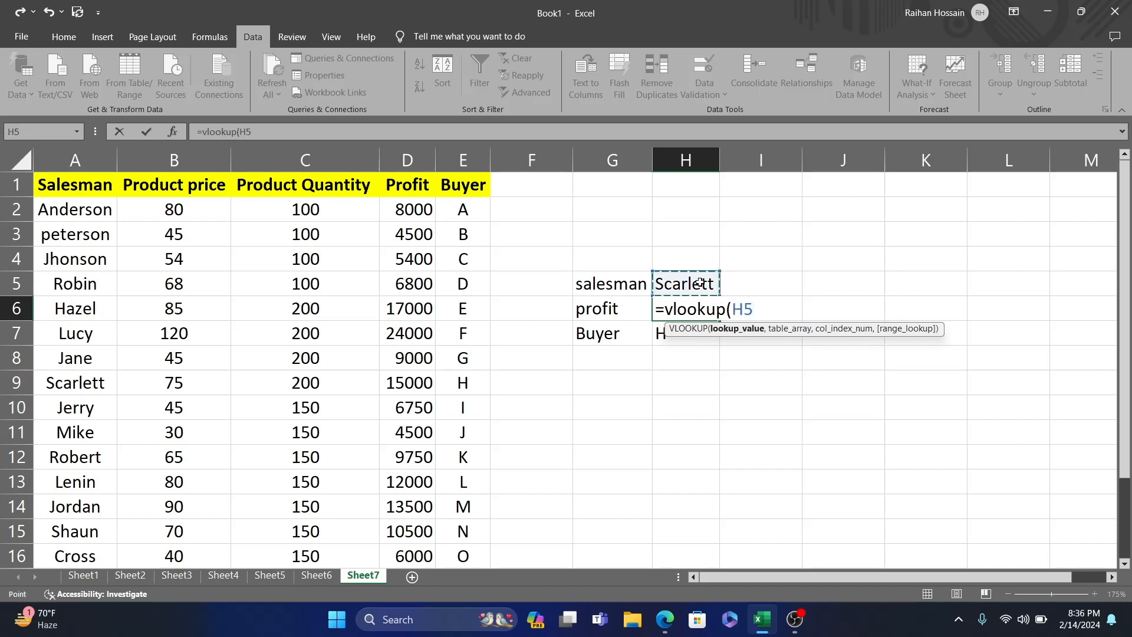
type(",")
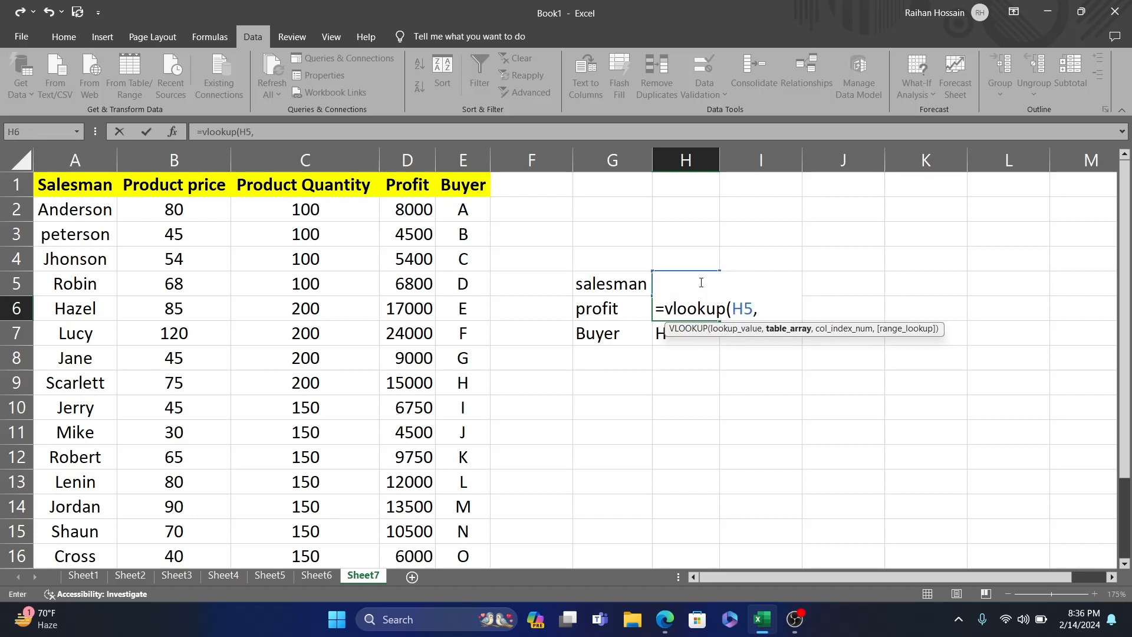
left_click(97, 212)
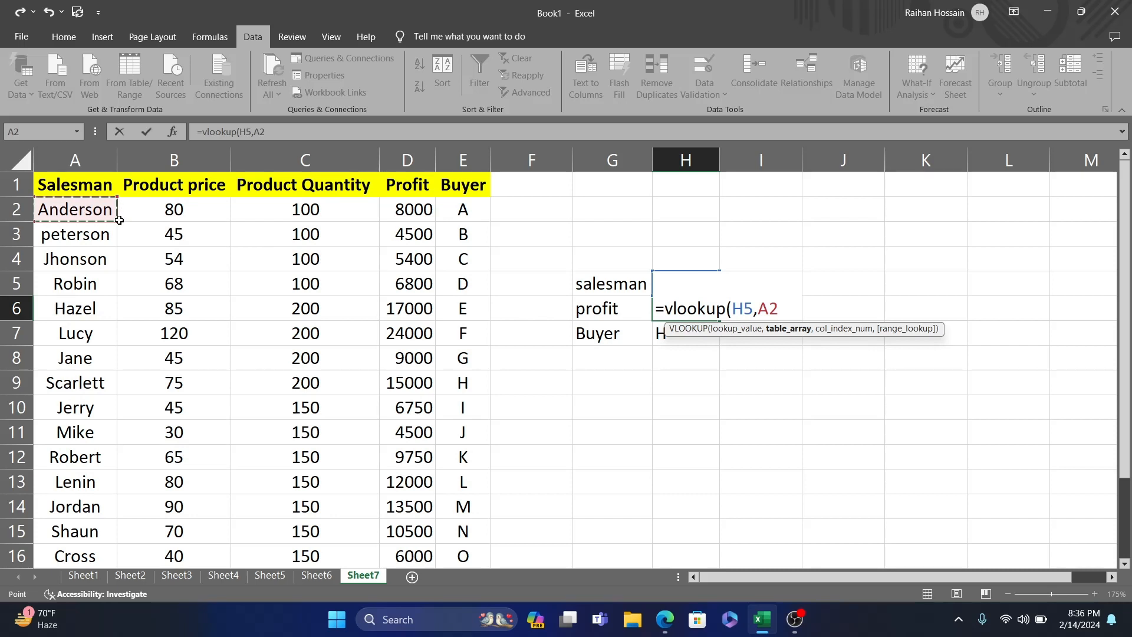
left_click_drag(119, 220, 449, 215)
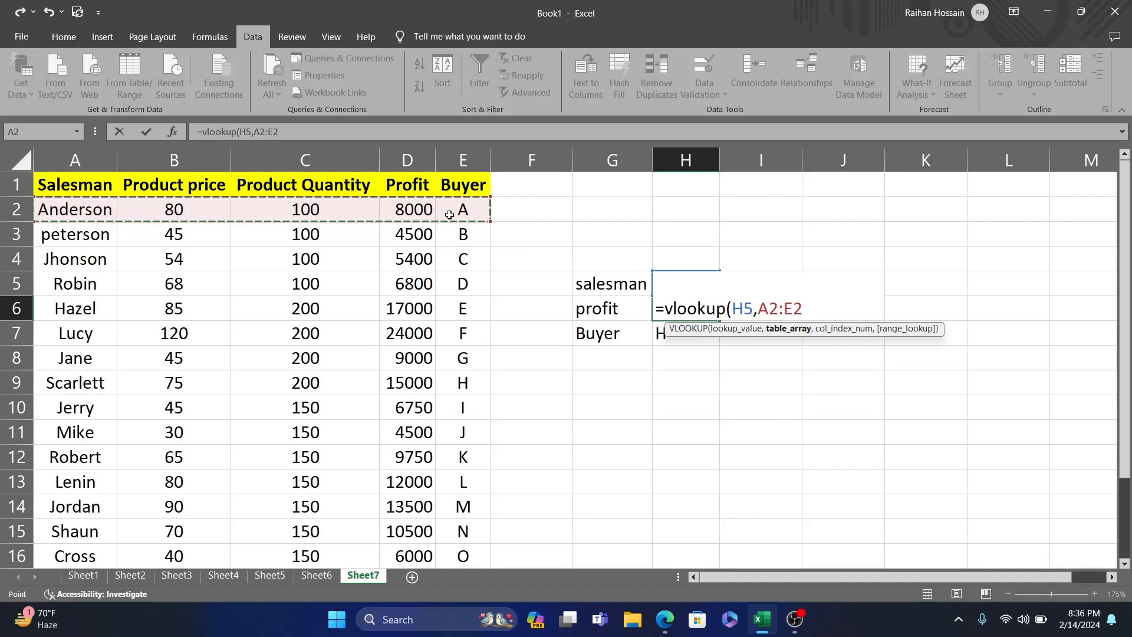
key("ctrl+shift+Down")
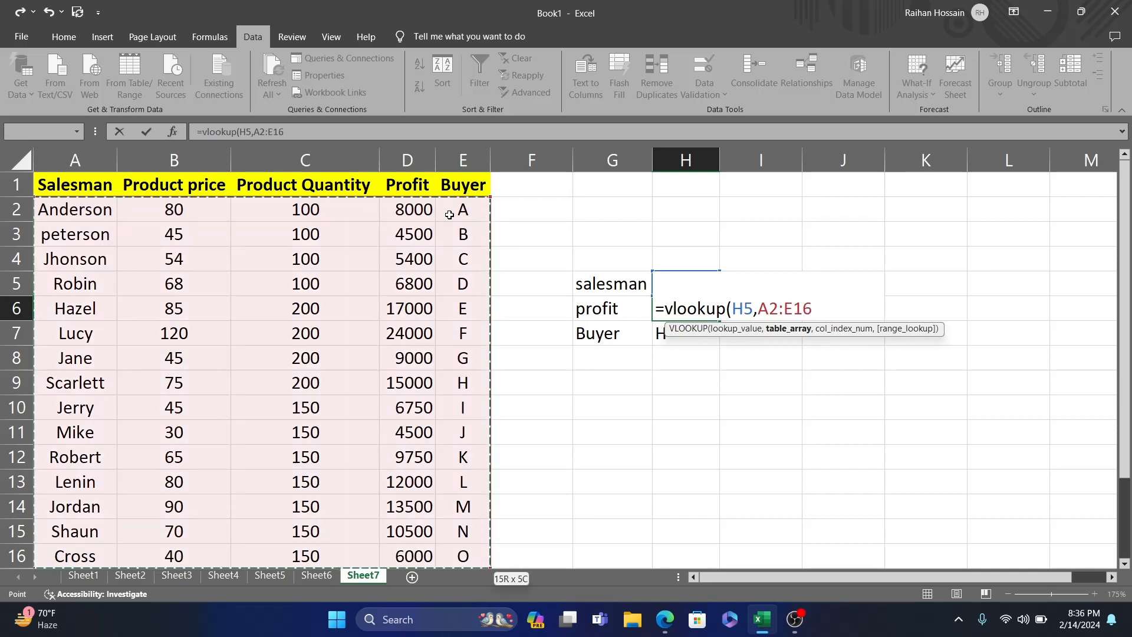
Step: Finish the first VLOOKUP in H6 with column index 2 for the product price and FALSE for an exact match
type(",")
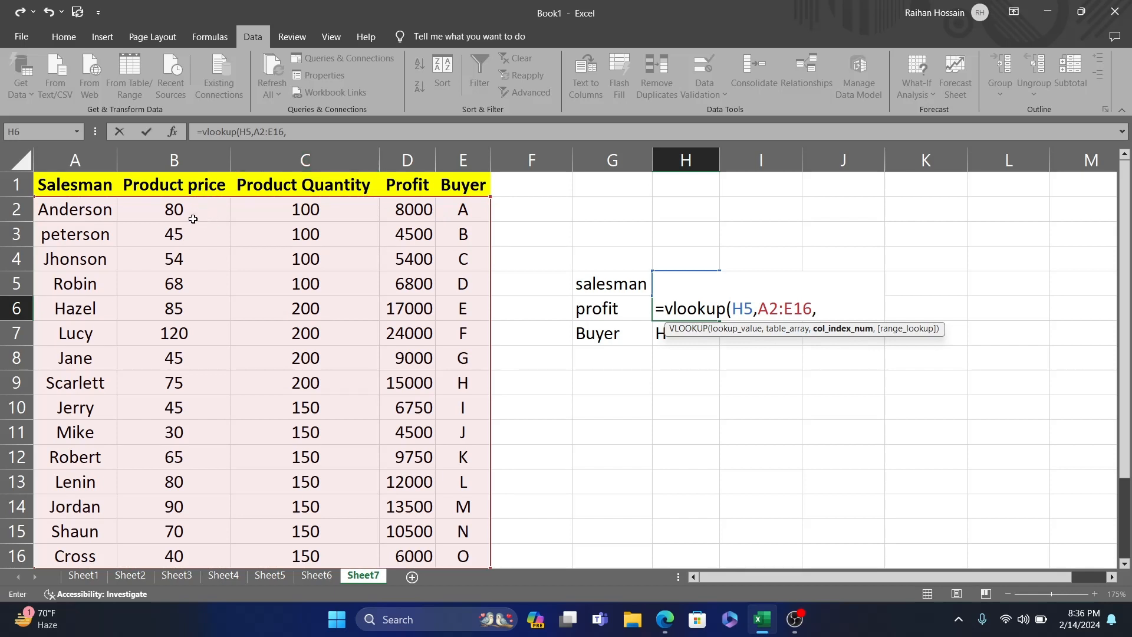
type("2")
type(",f")
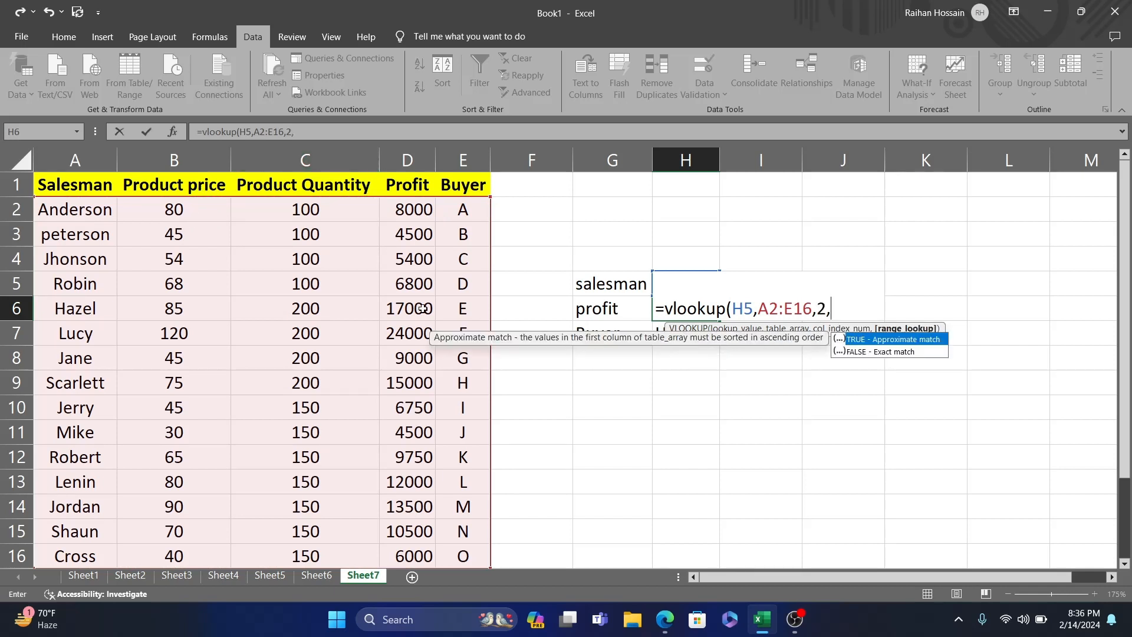
type("alse)")
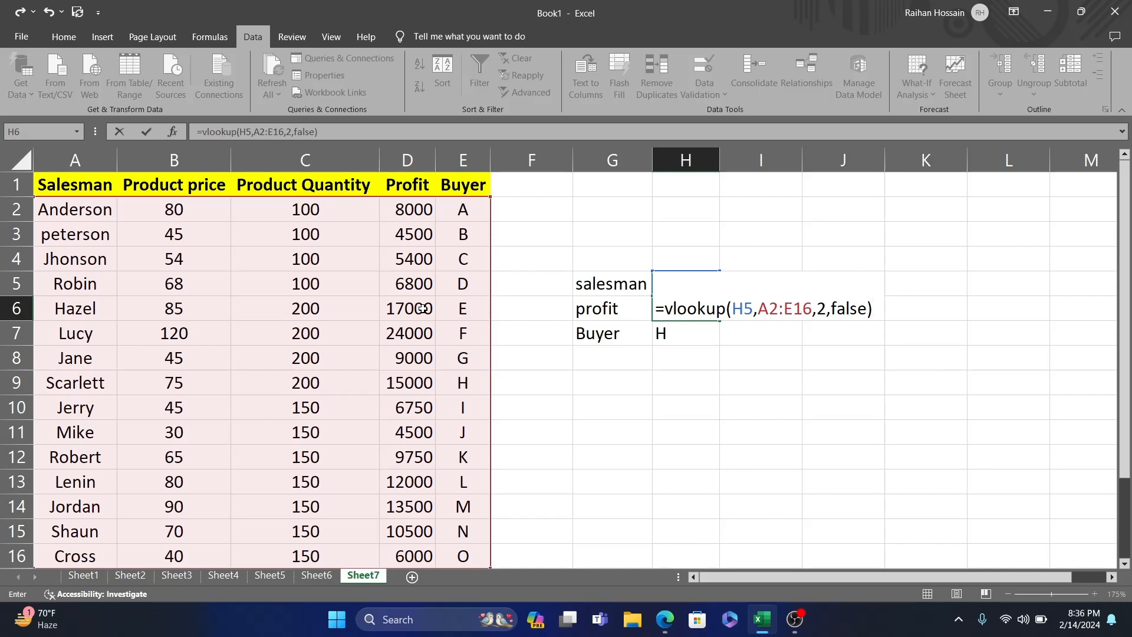
Step: Multiply the first lookup in H6 by a second VLOOKUP using H5 as lookup value and A2:E16 as table array
type("*vlookup")
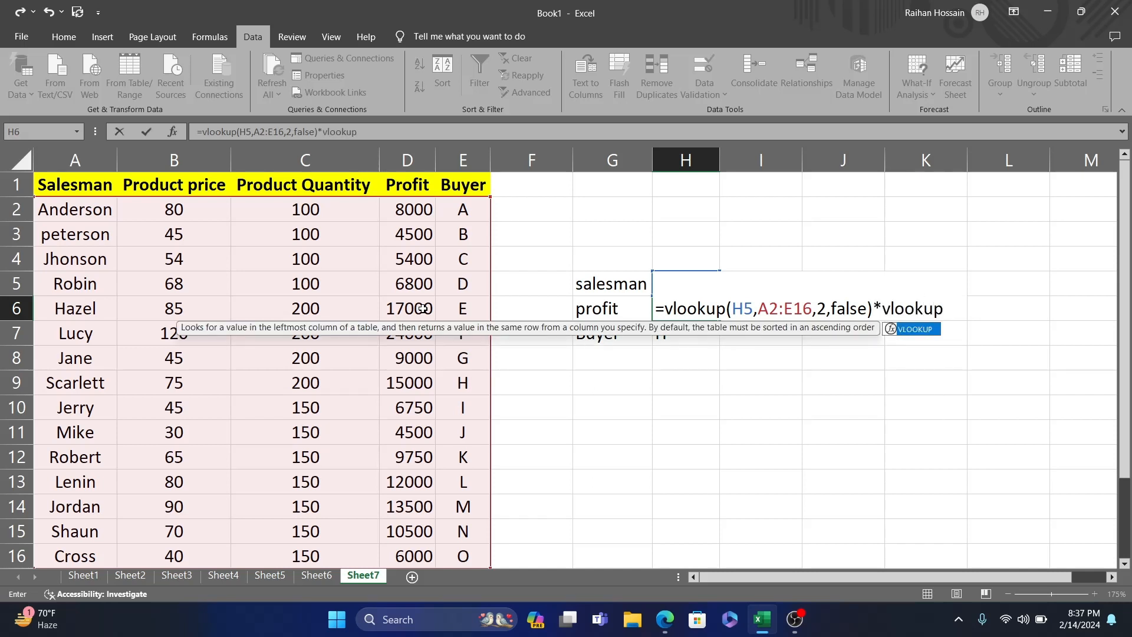
type("(")
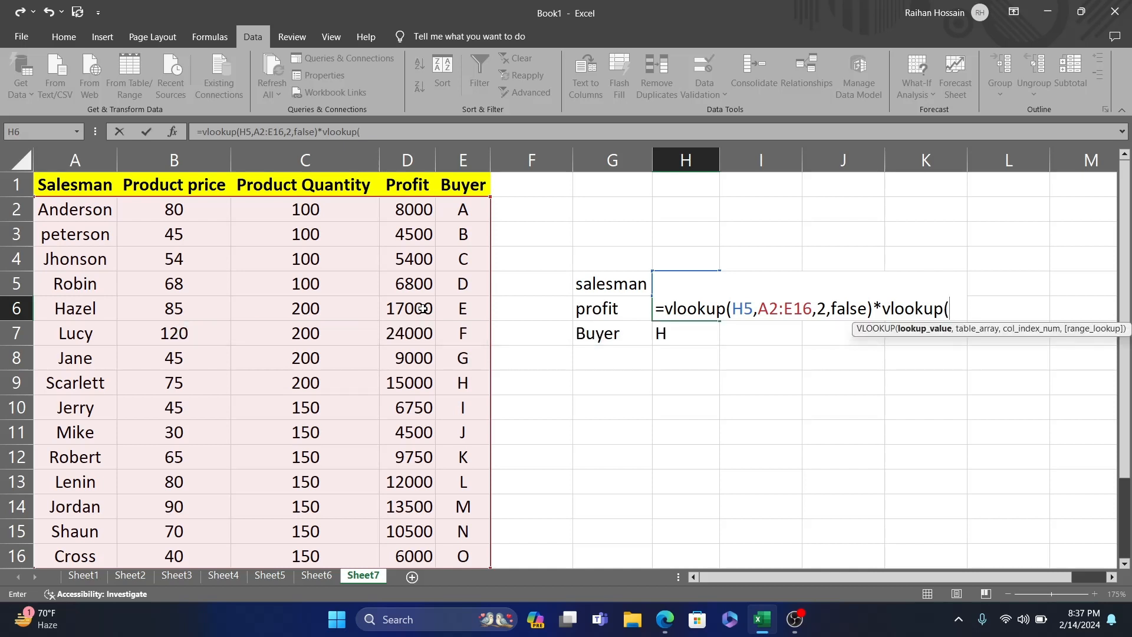
type("H5,")
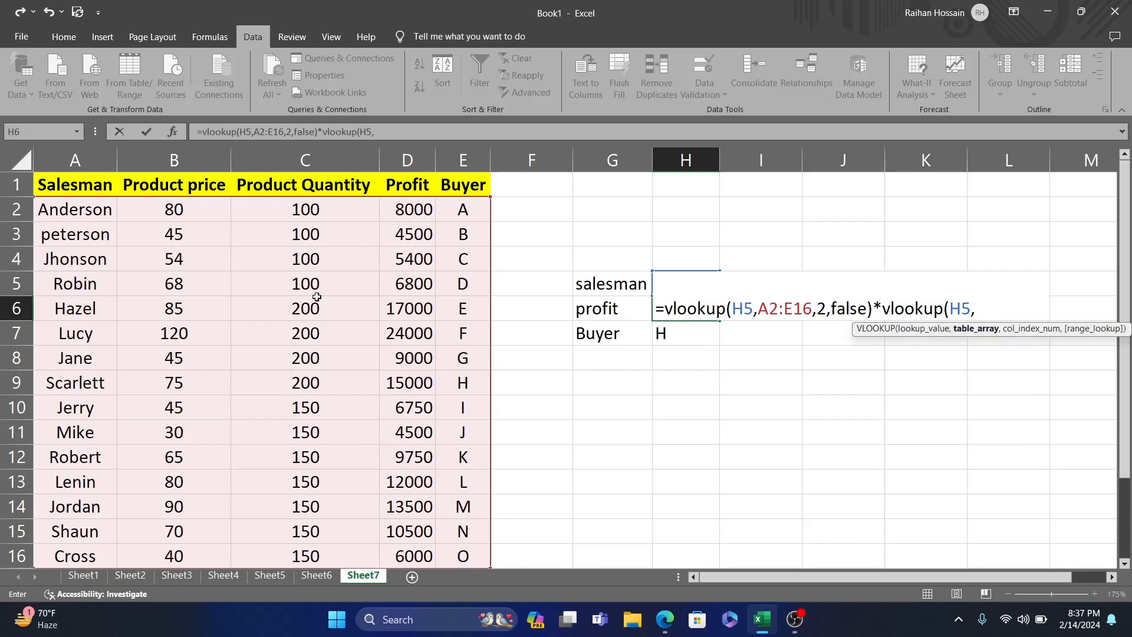
left_click_drag(69, 215, 458, 216)
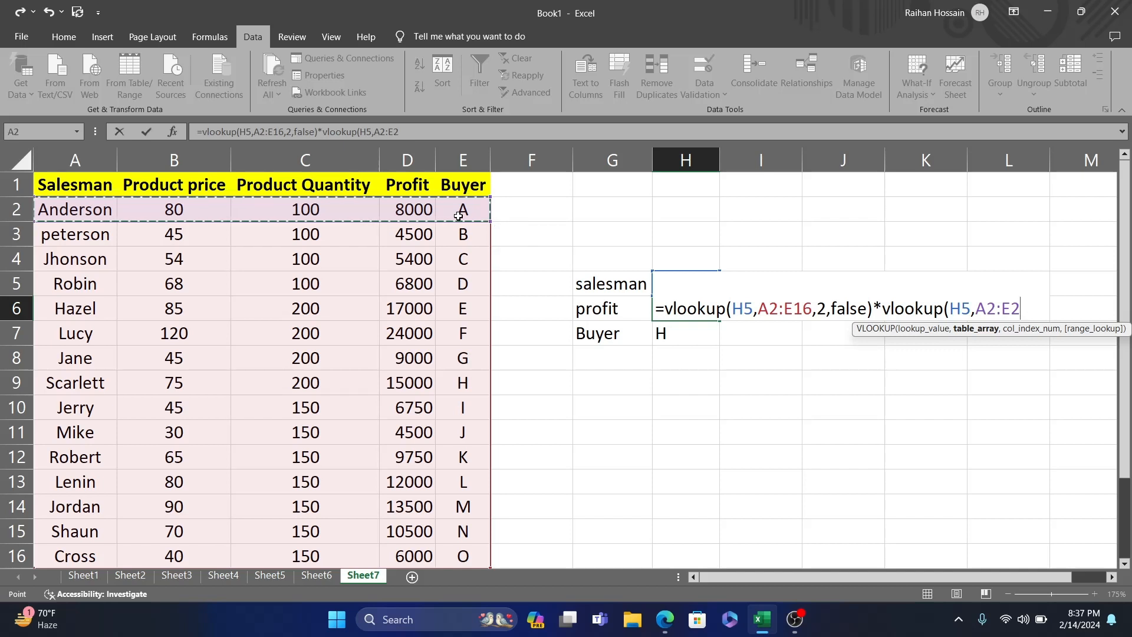
key("ctrl+shift+Down")
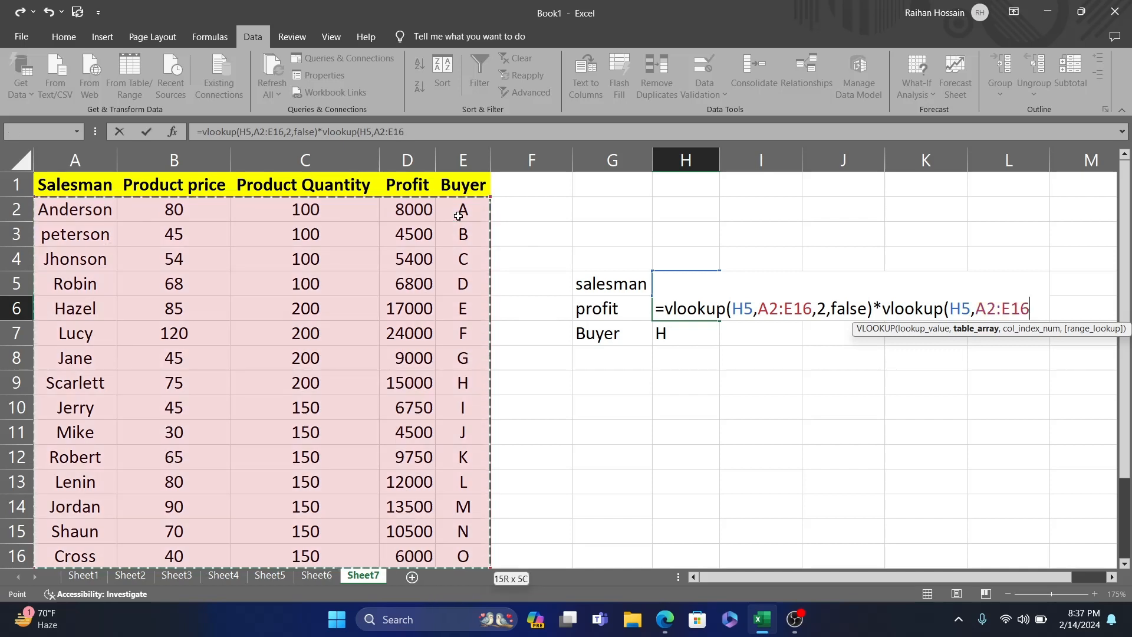
type(",")
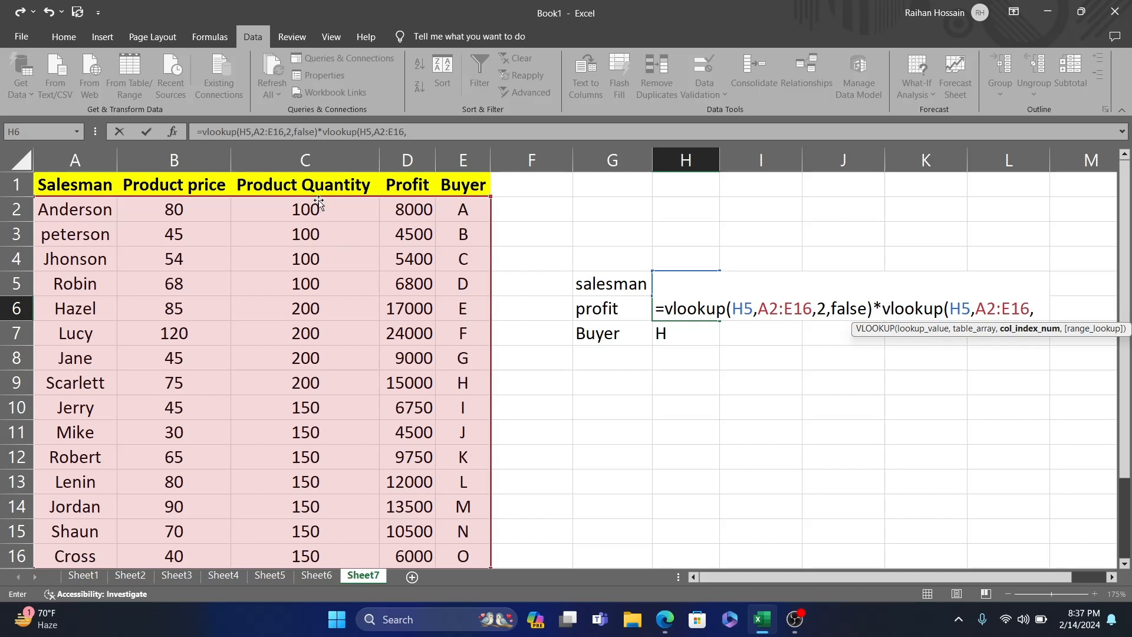
Step: Finish the second VLOOKUP in H6 with column index 3 for the product quantity and FALSE for an exact match
type("3,")
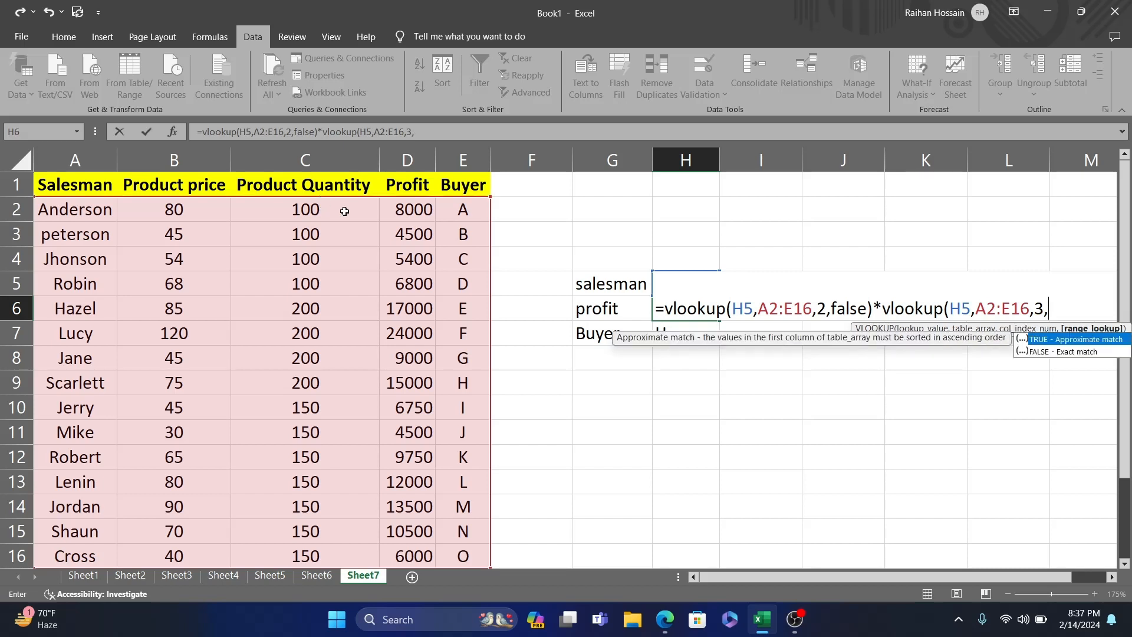
type("false)")
key("Return")
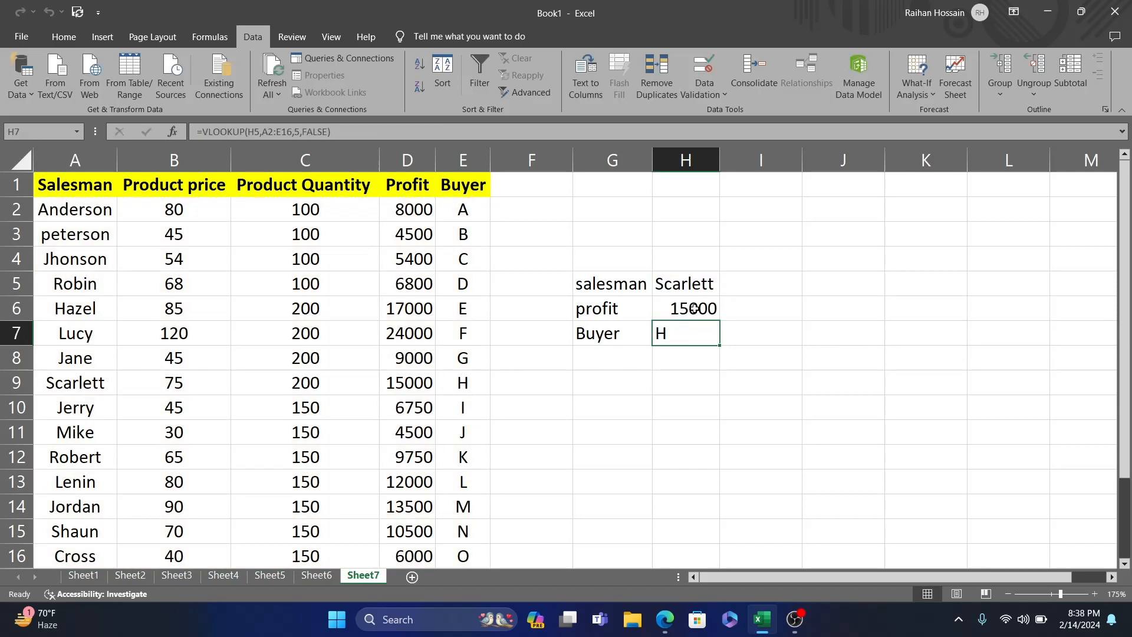
Step: Review the combined profit formula in H6 and choose the ninth salesman from the dropdown in H5
left_click(637, 314)
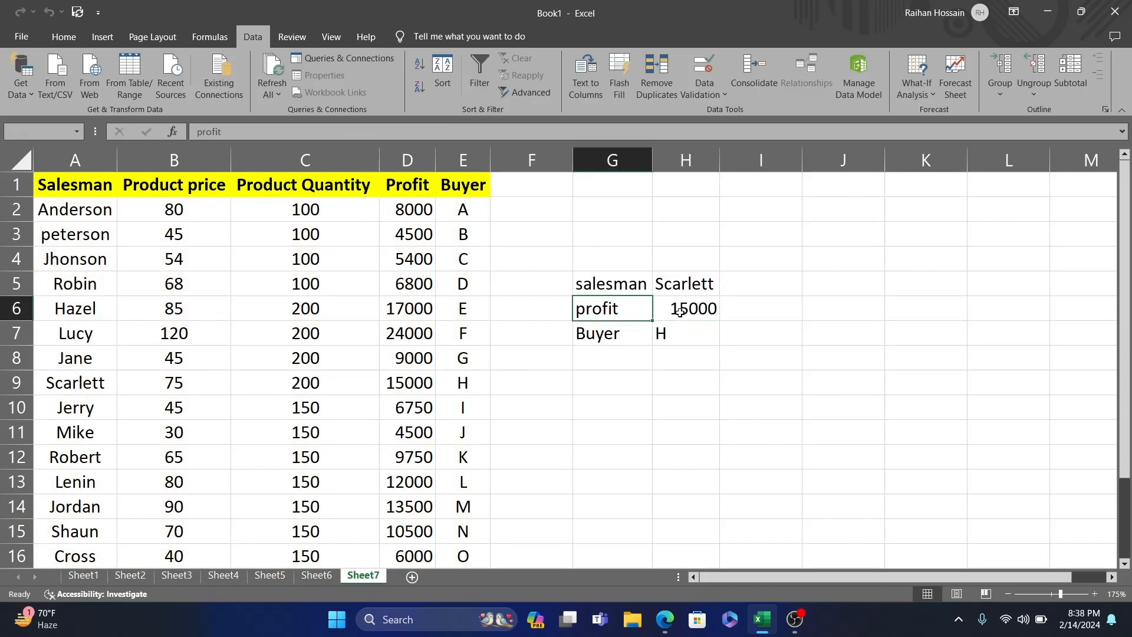
left_click(710, 311)
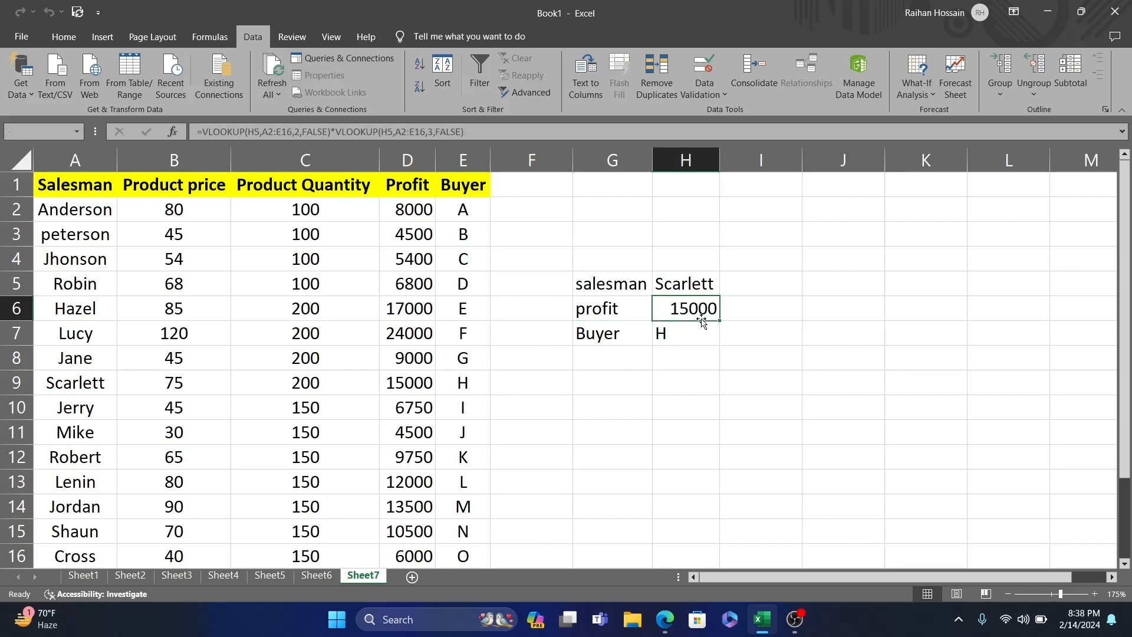
left_click(694, 282)
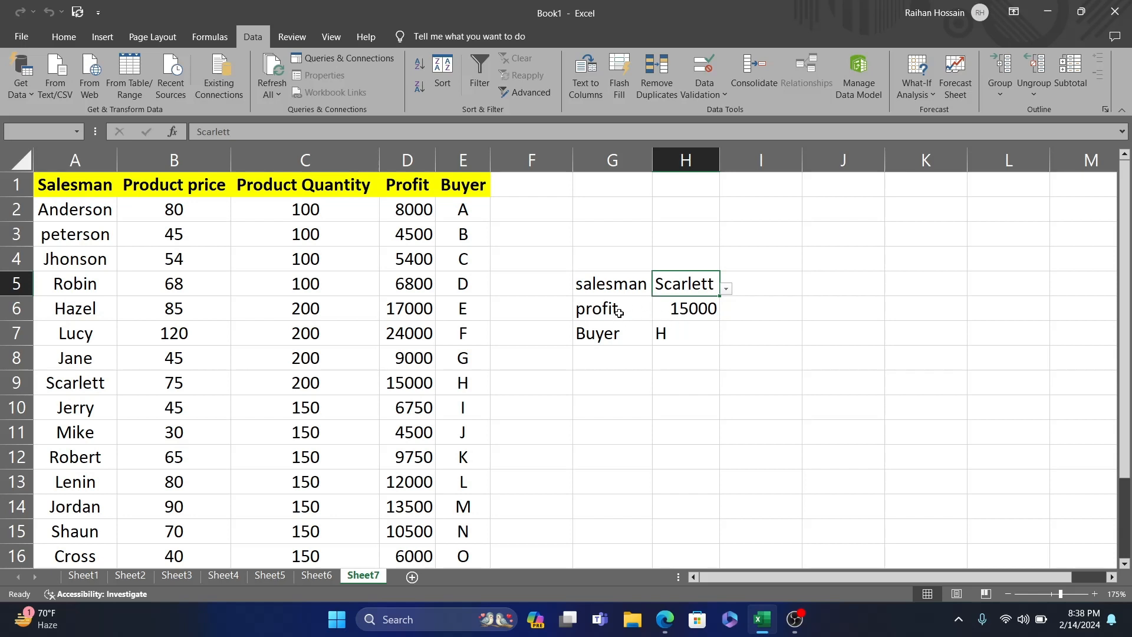
left_click(726, 289)
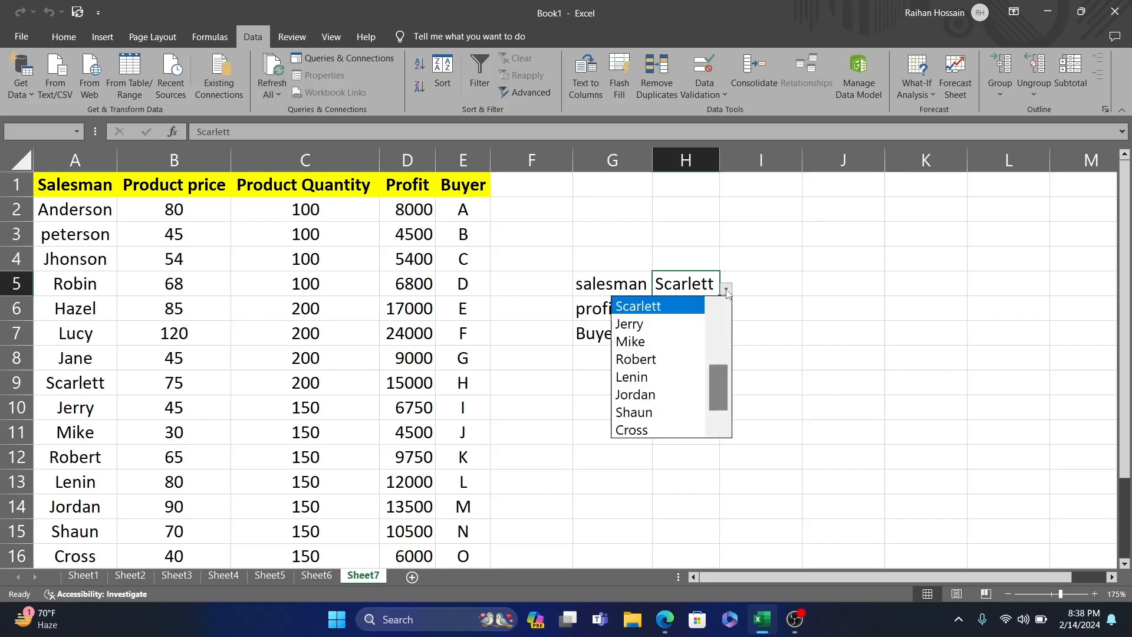
left_click(669, 332)
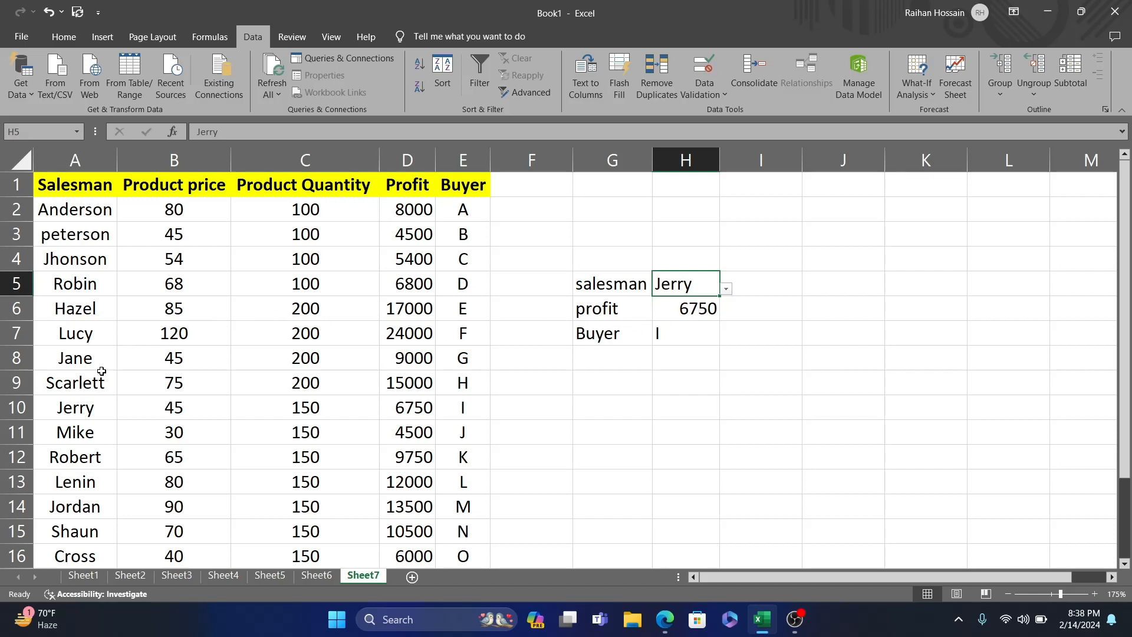
Step: Compare the profit and buyer lookup results in H6 and H7 with the chosen salesman's record in row 10
scroll(83, 406, "down", 1)
left_click(72, 337)
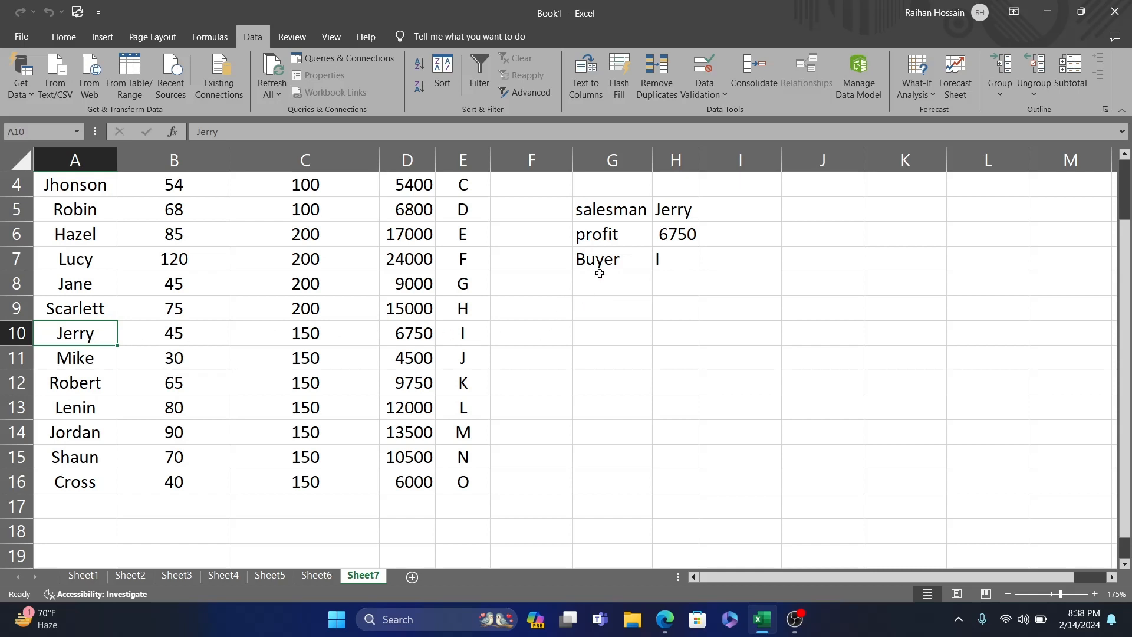
left_click(683, 235)
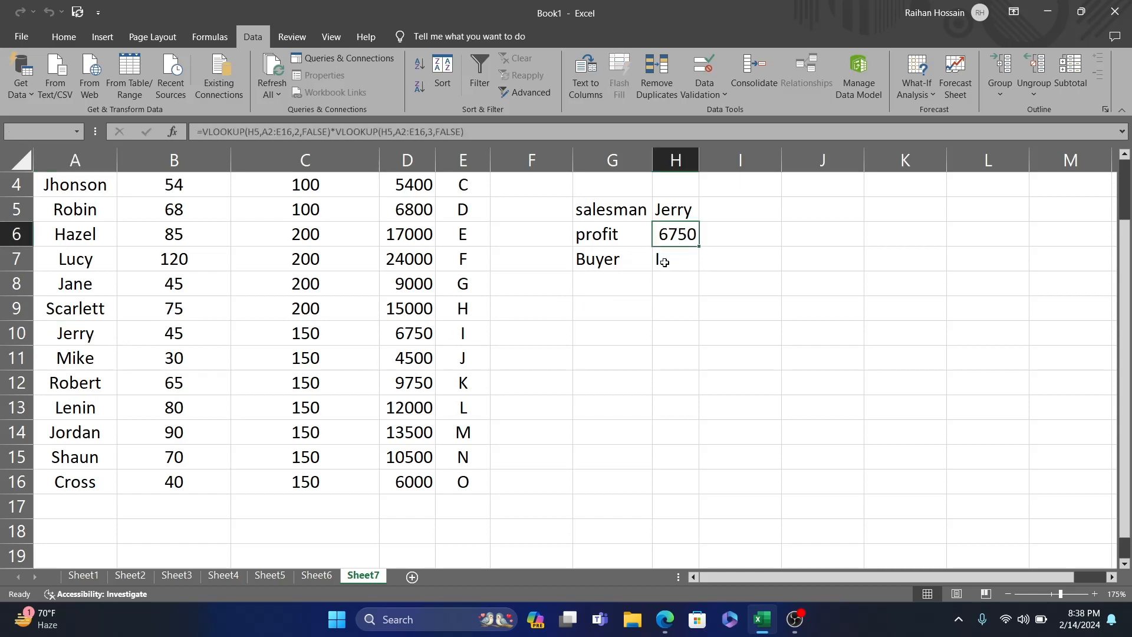
left_click(728, 259)
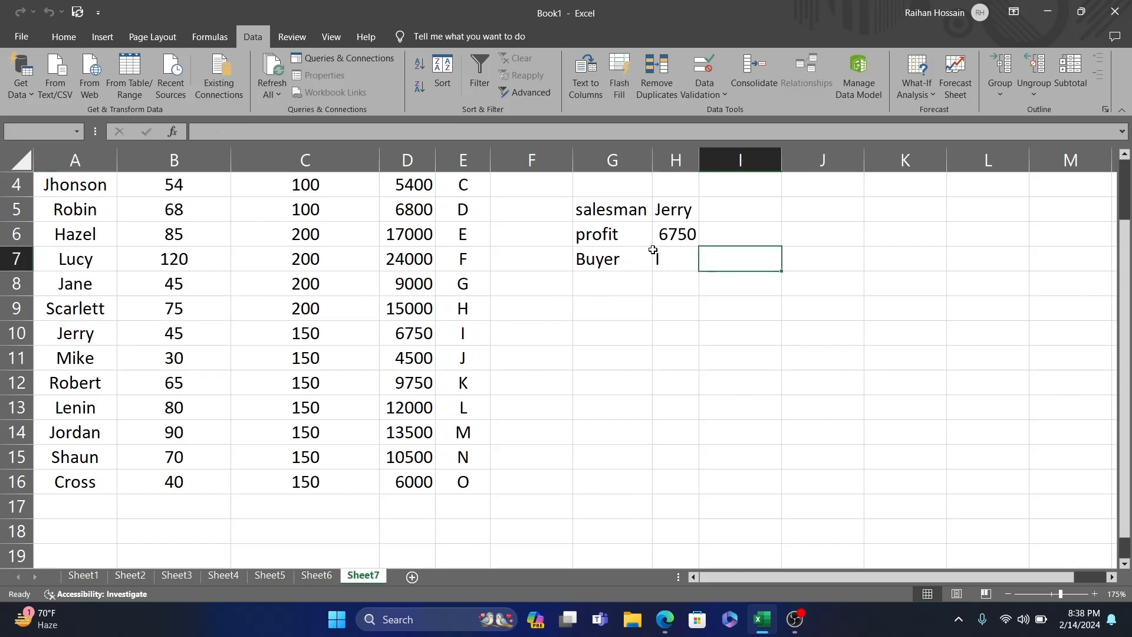
left_click(80, 336)
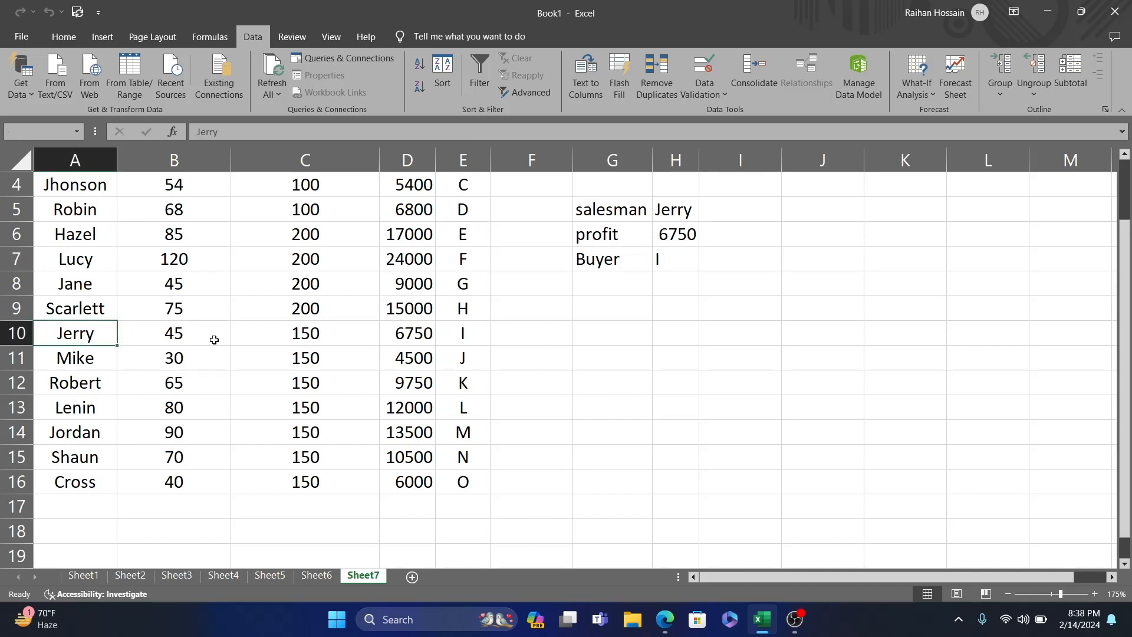
left_click(394, 335)
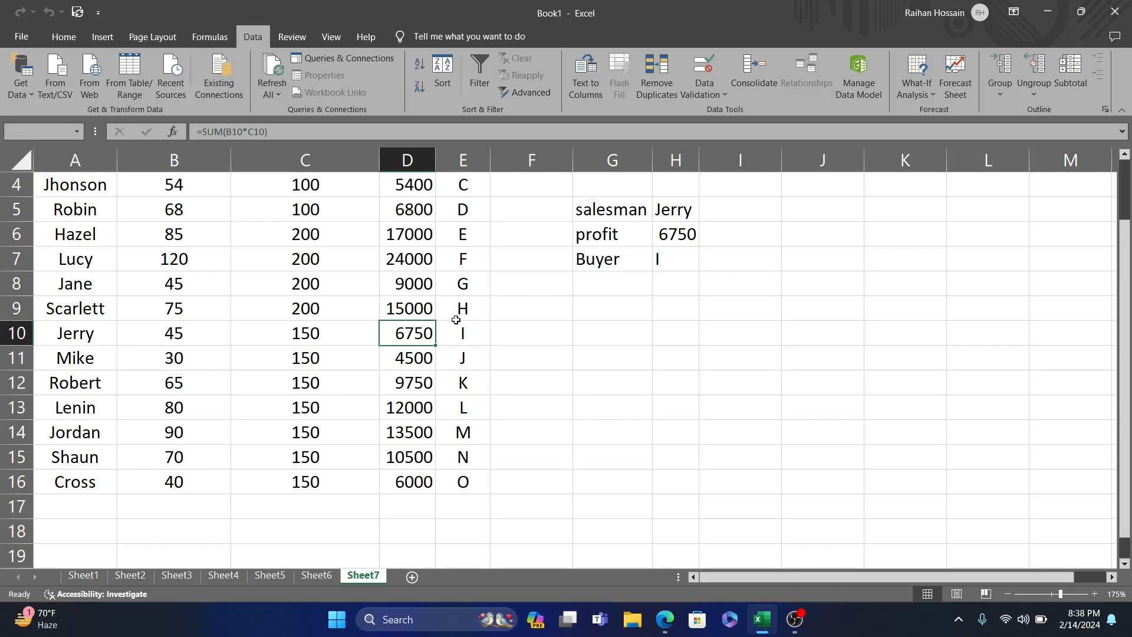